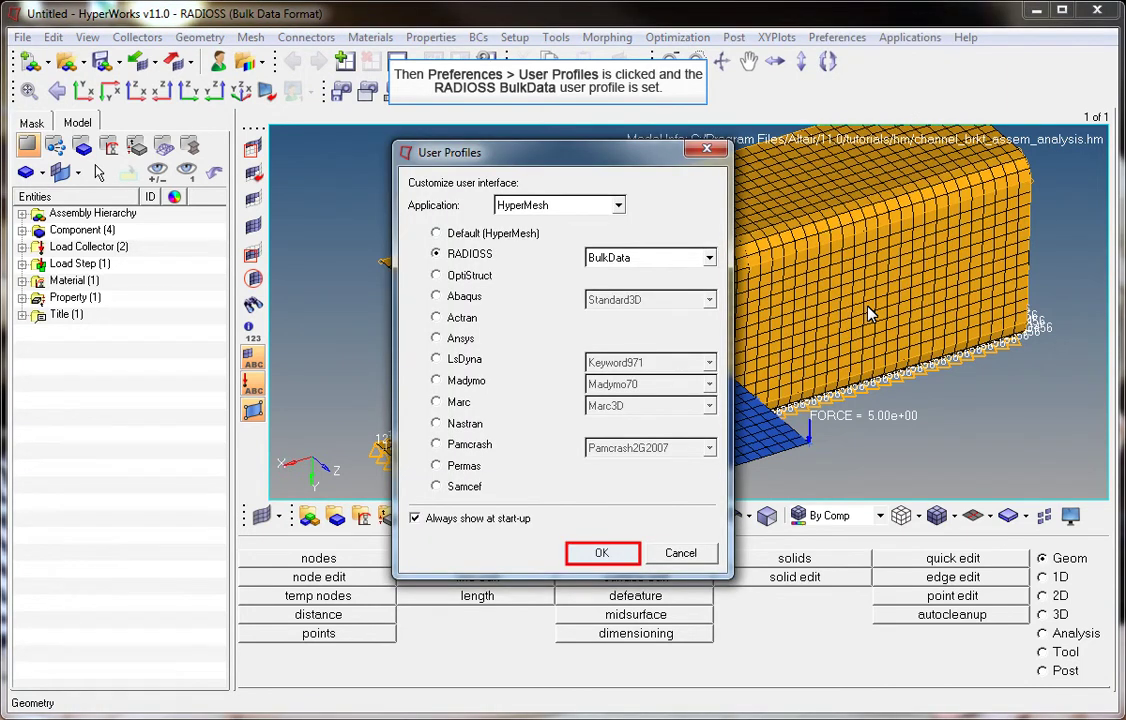
# Apply the RADIOSS BulkData user profile and review the card image of one element on the blue bracket
pyautogui.click(603, 552)
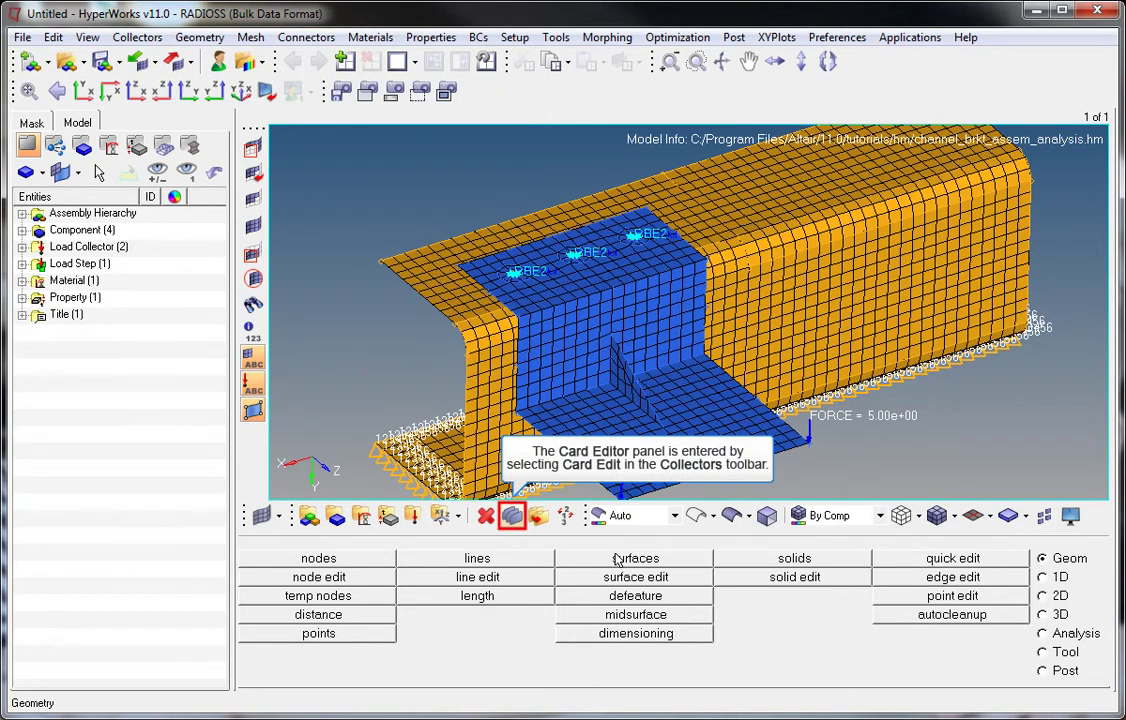
pyautogui.click(512, 516)
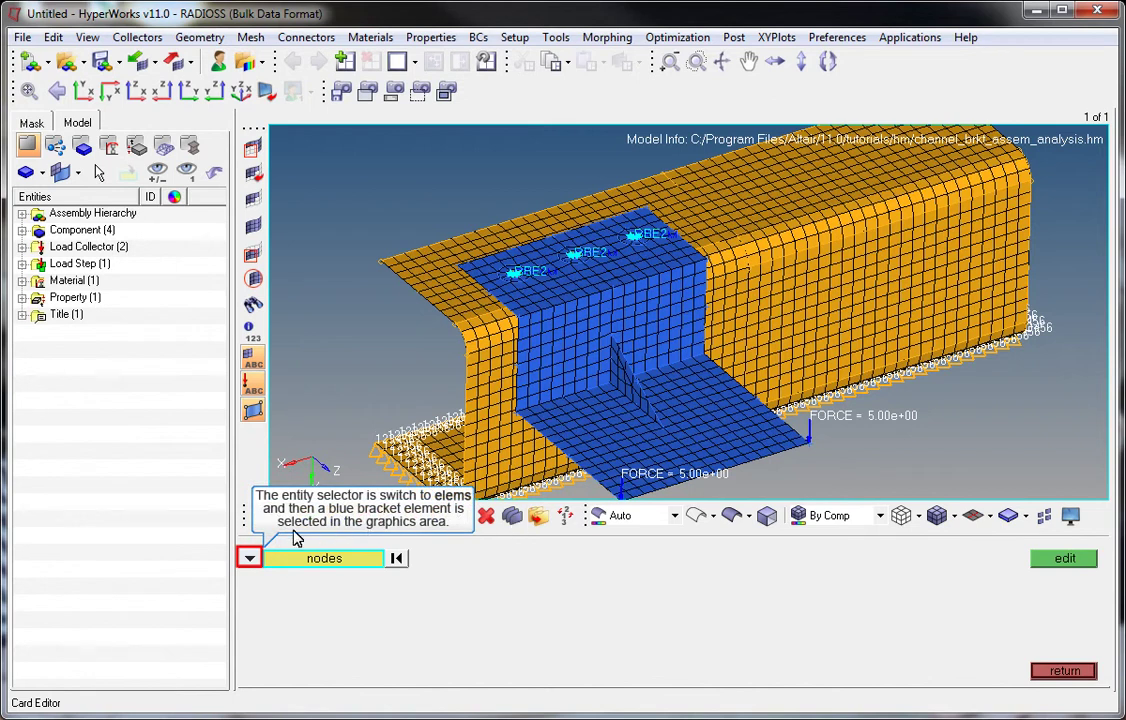
pyautogui.click(252, 561)
pyautogui.click(298, 598)
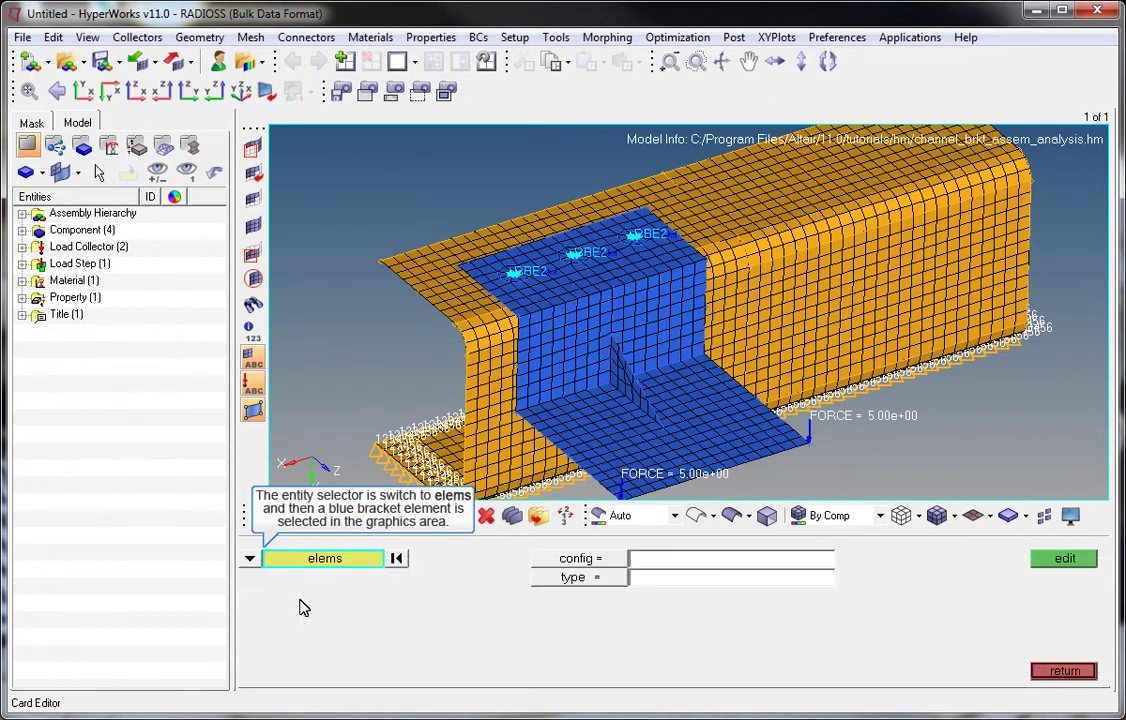
pyautogui.click(708, 431)
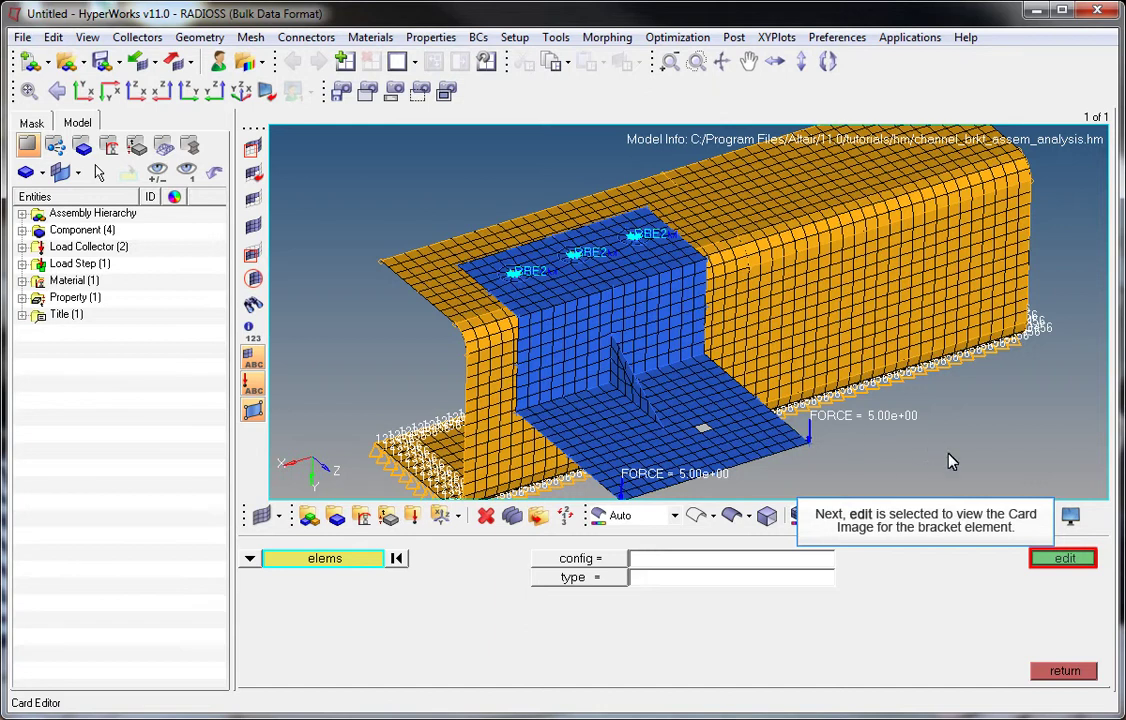
pyautogui.click(1058, 563)
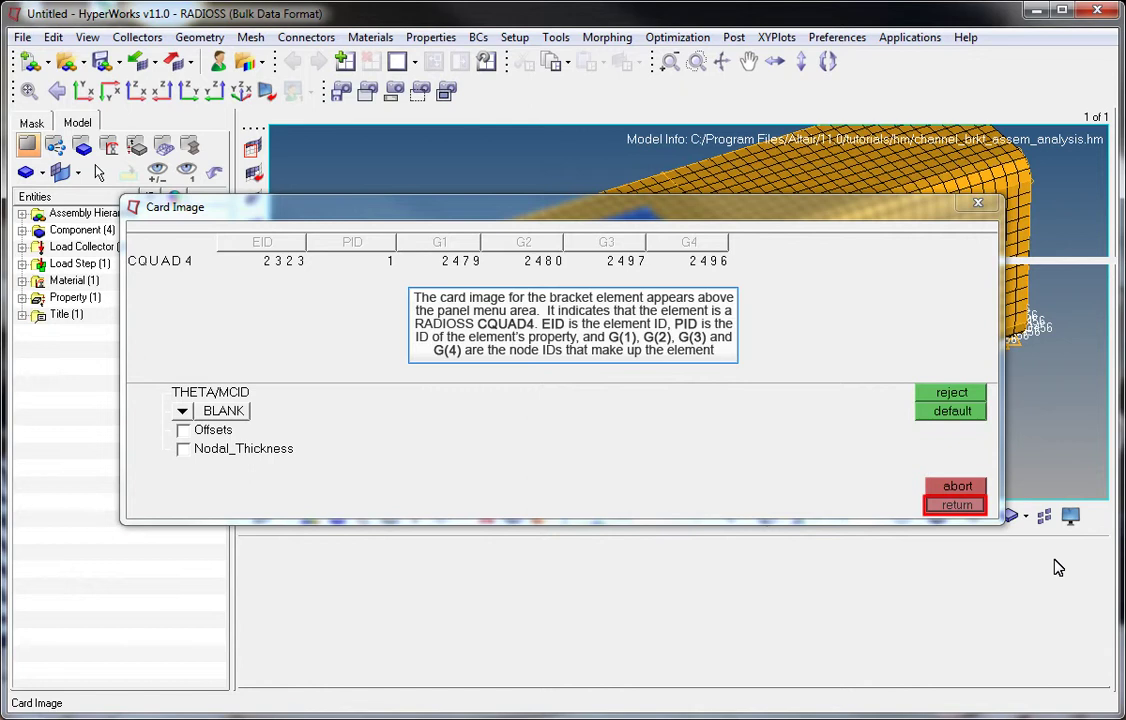
pyautogui.click(980, 508)
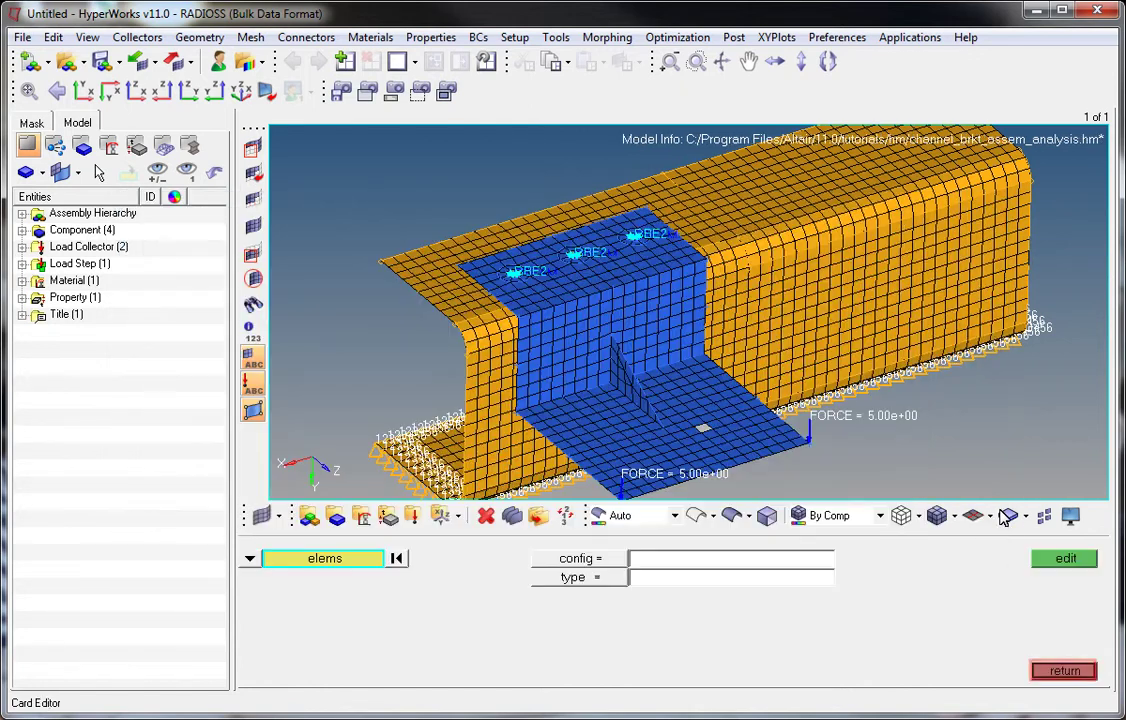
pyautogui.click(1075, 670)
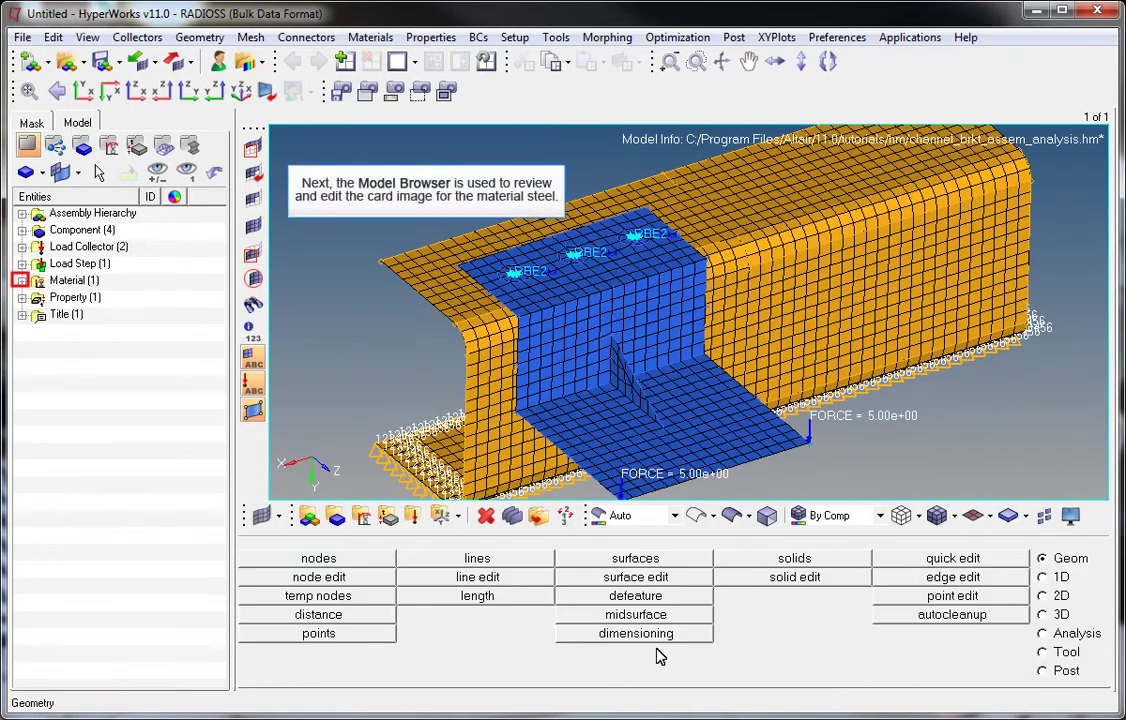
# Set Poisson's ratio (NU) to 0.28 in the card image of the steel material
pyautogui.click(22, 281)
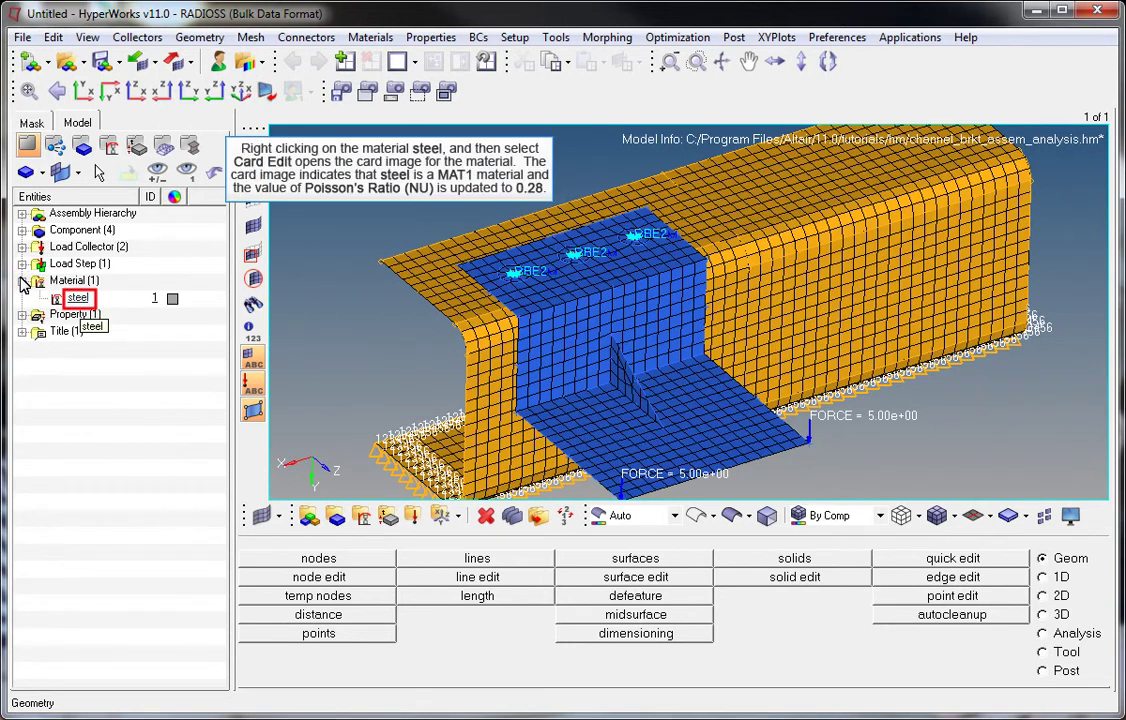
pyautogui.rightClick(76, 297)
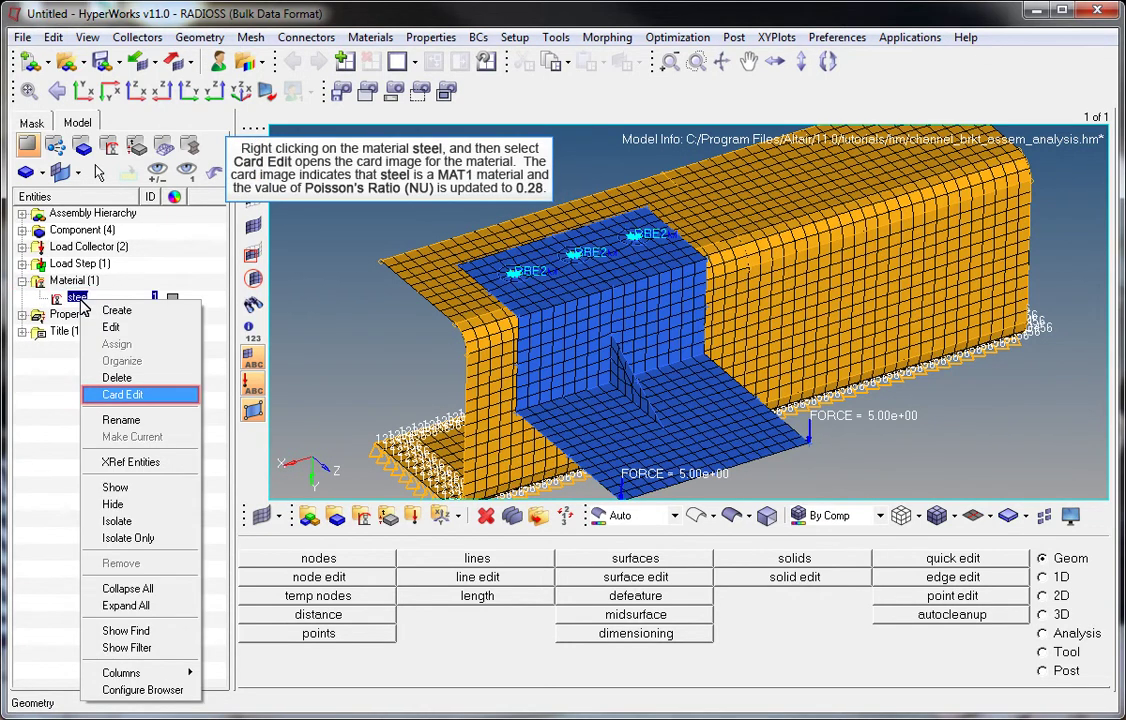
pyautogui.click(143, 396)
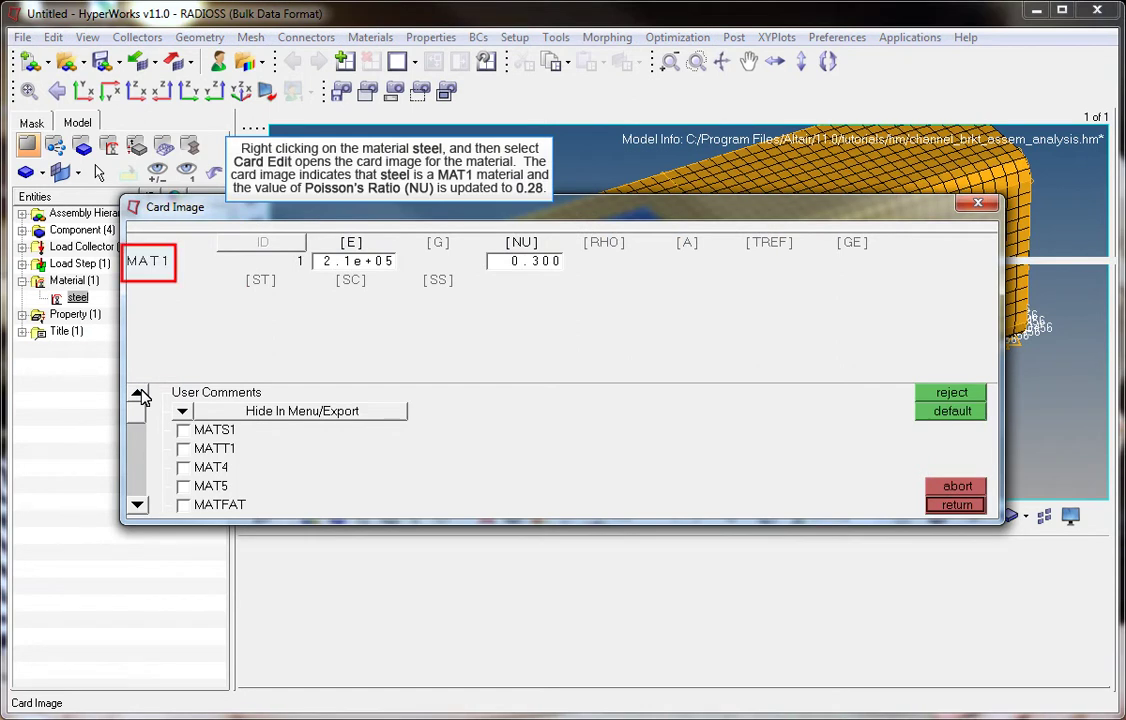
pyautogui.click(534, 262)
pyautogui.write('.28')
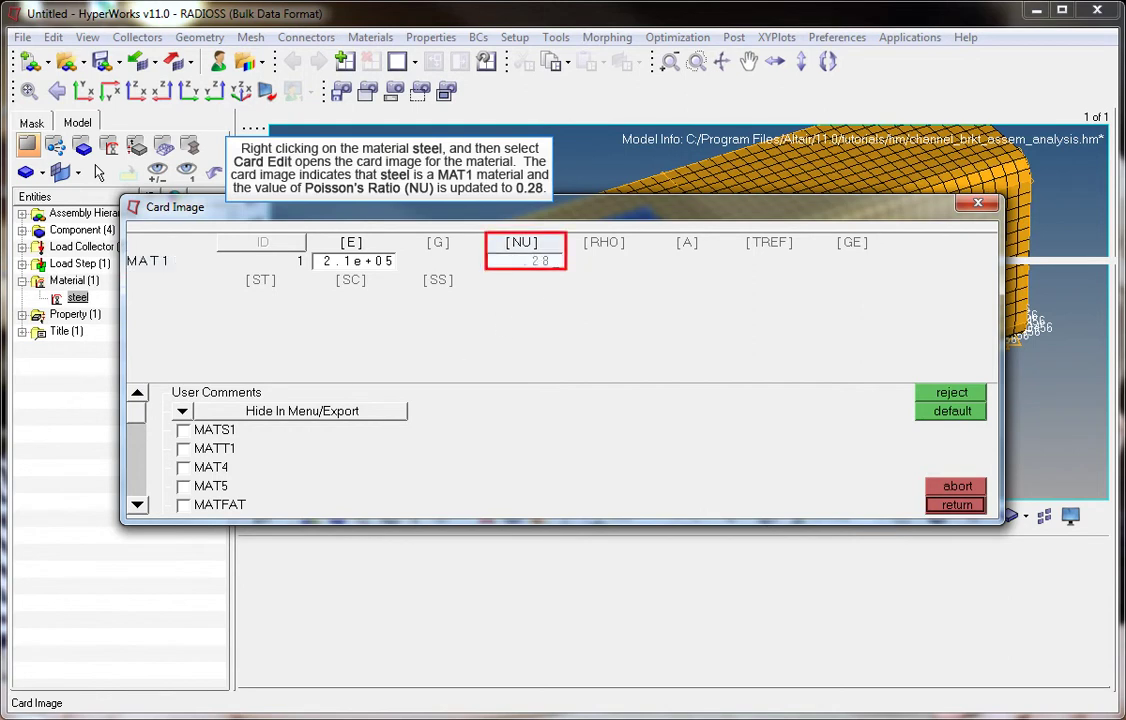
pyautogui.press('Return')
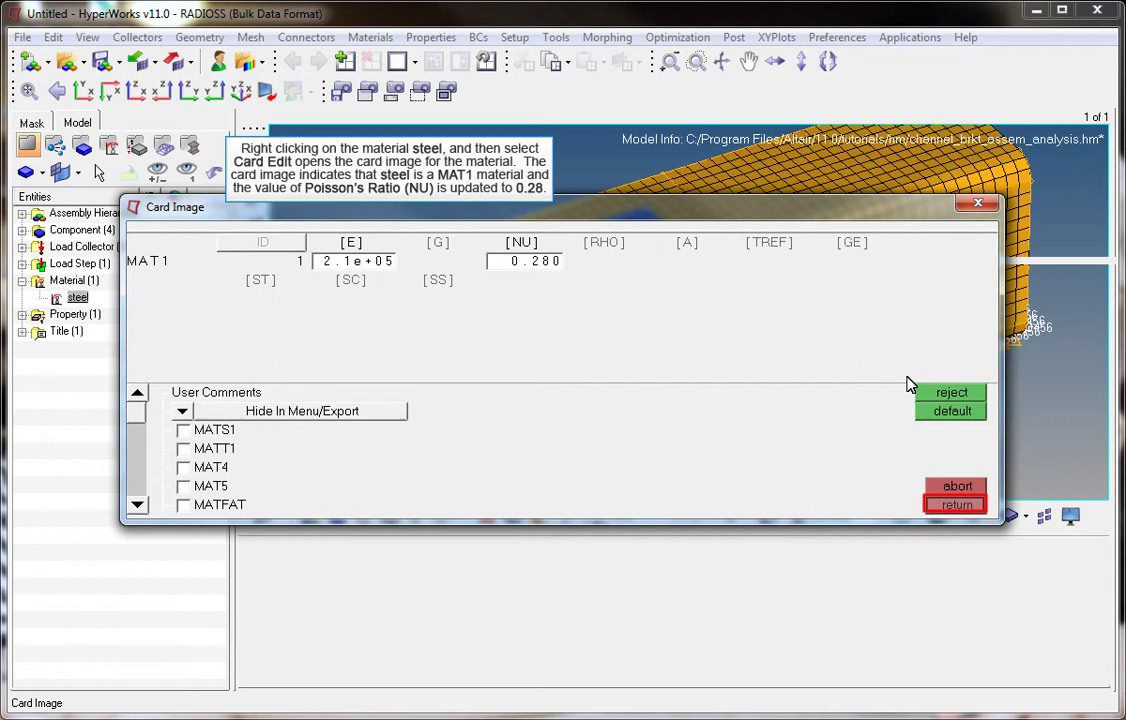
pyautogui.click(953, 506)
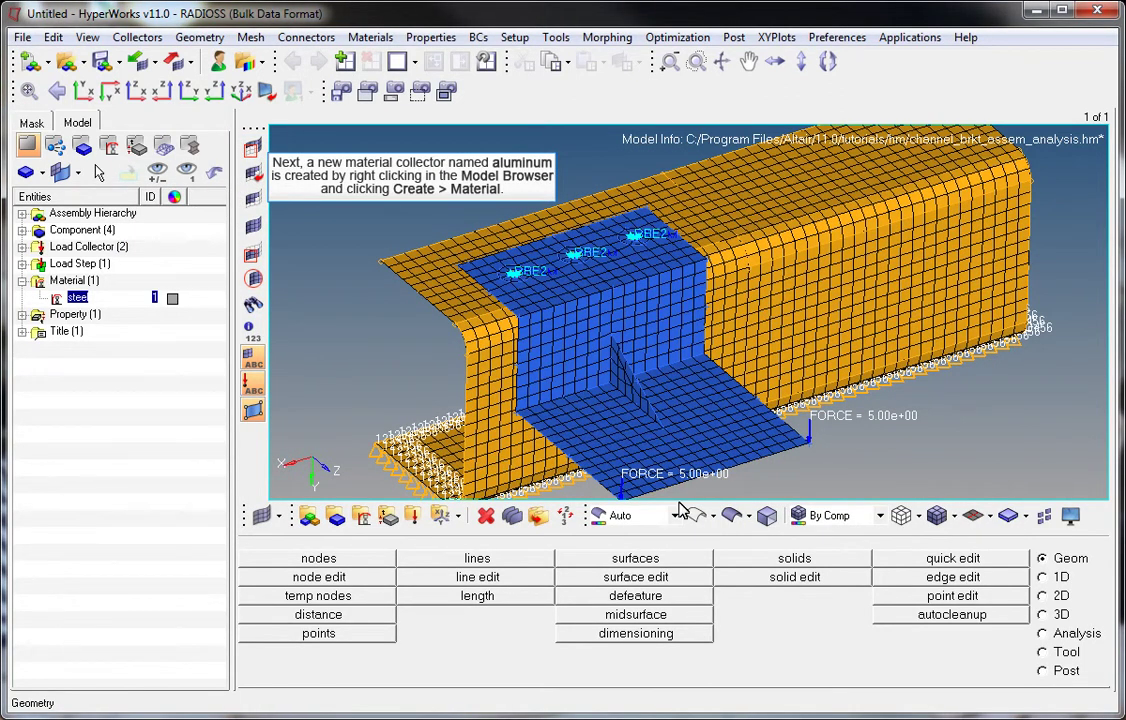
# Create a material named aluminum with the MAT1 card image and card editing upon creation enabled
pyautogui.rightClick(76, 381)
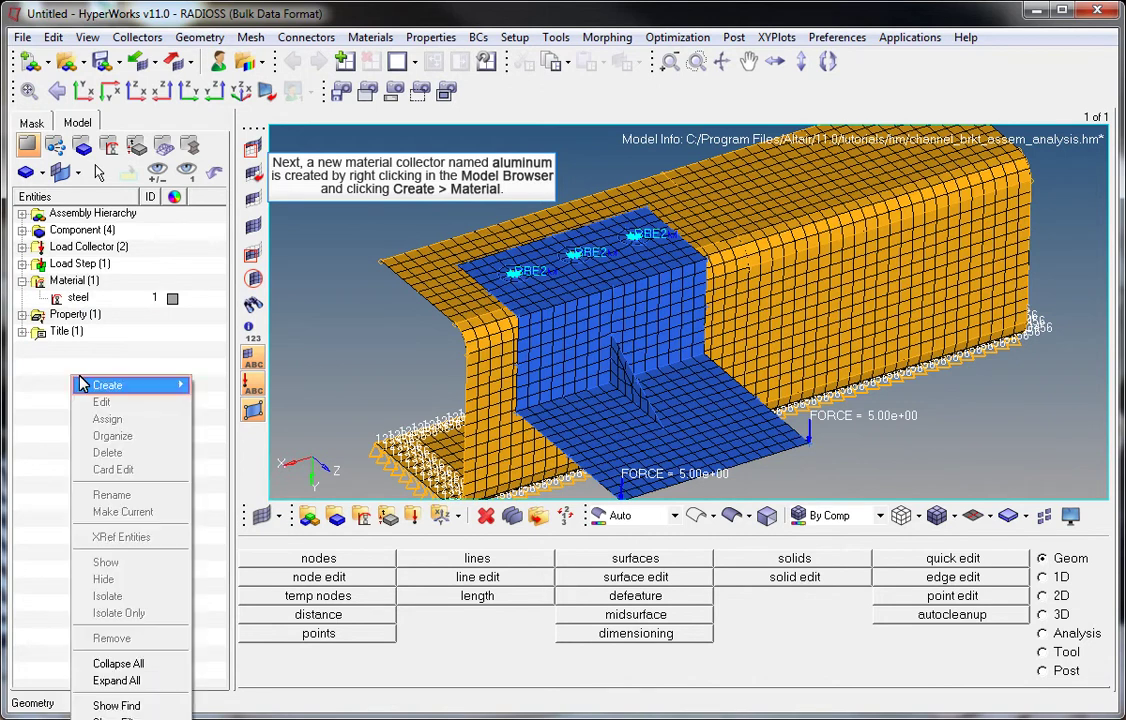
pyautogui.moveTo(92, 385)
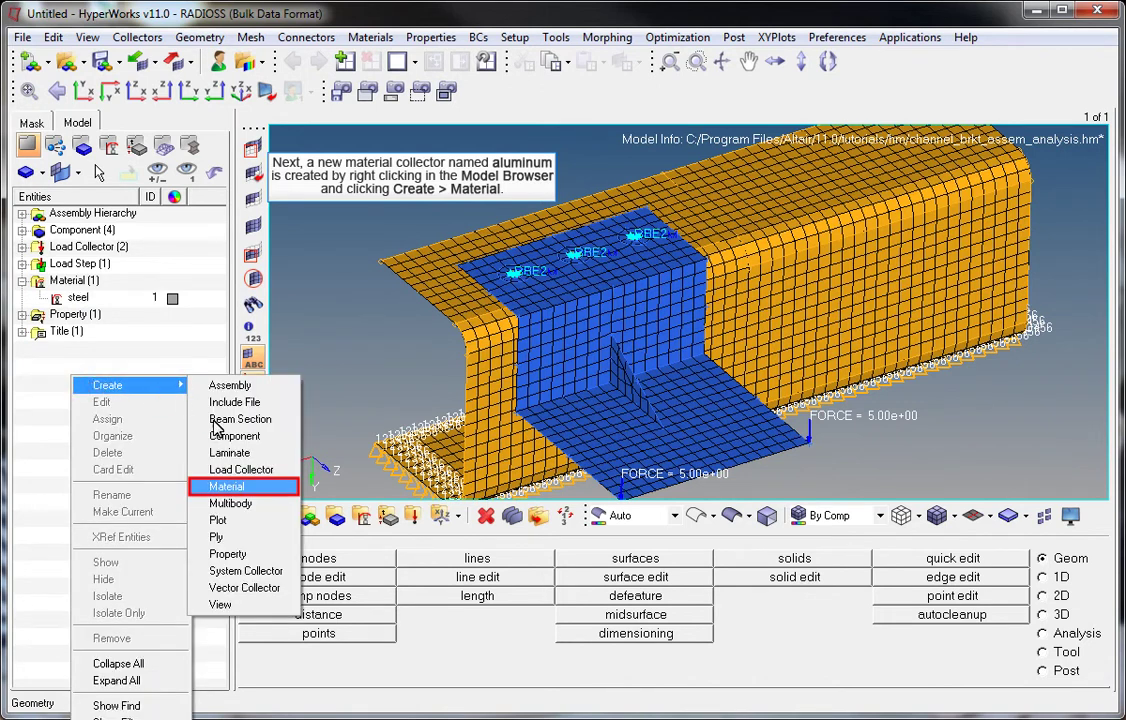
pyautogui.click(220, 486)
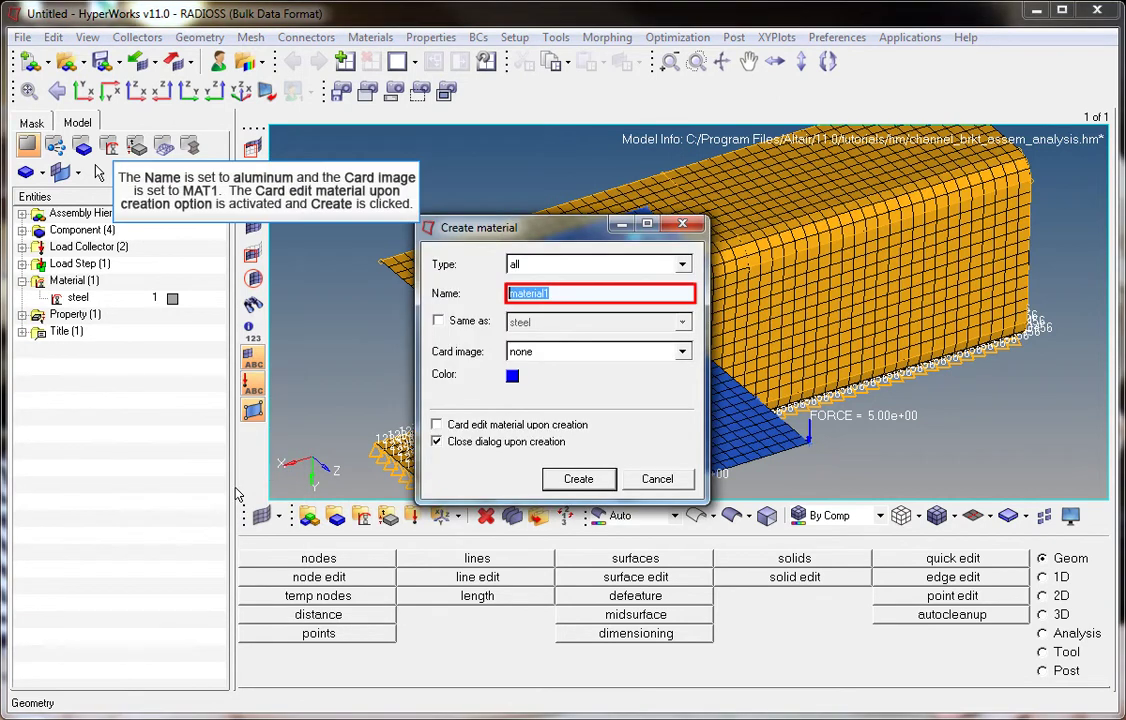
pyautogui.write('aluminum')
pyautogui.click(527, 352)
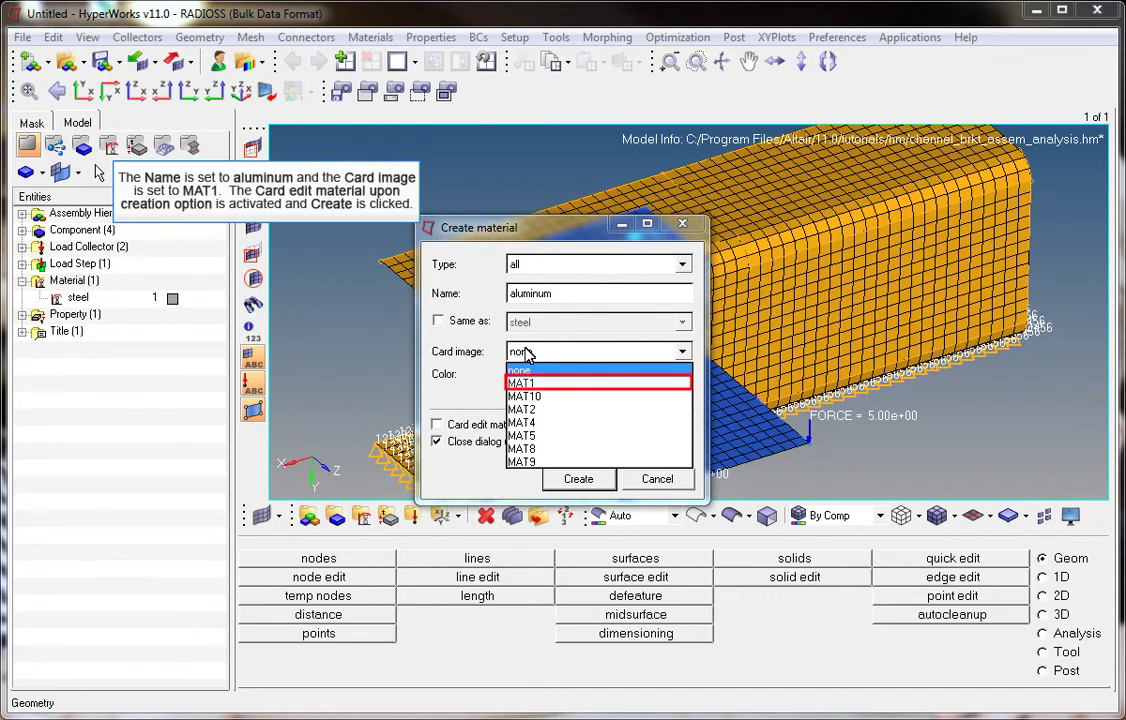
pyautogui.click(521, 383)
pyautogui.click(437, 425)
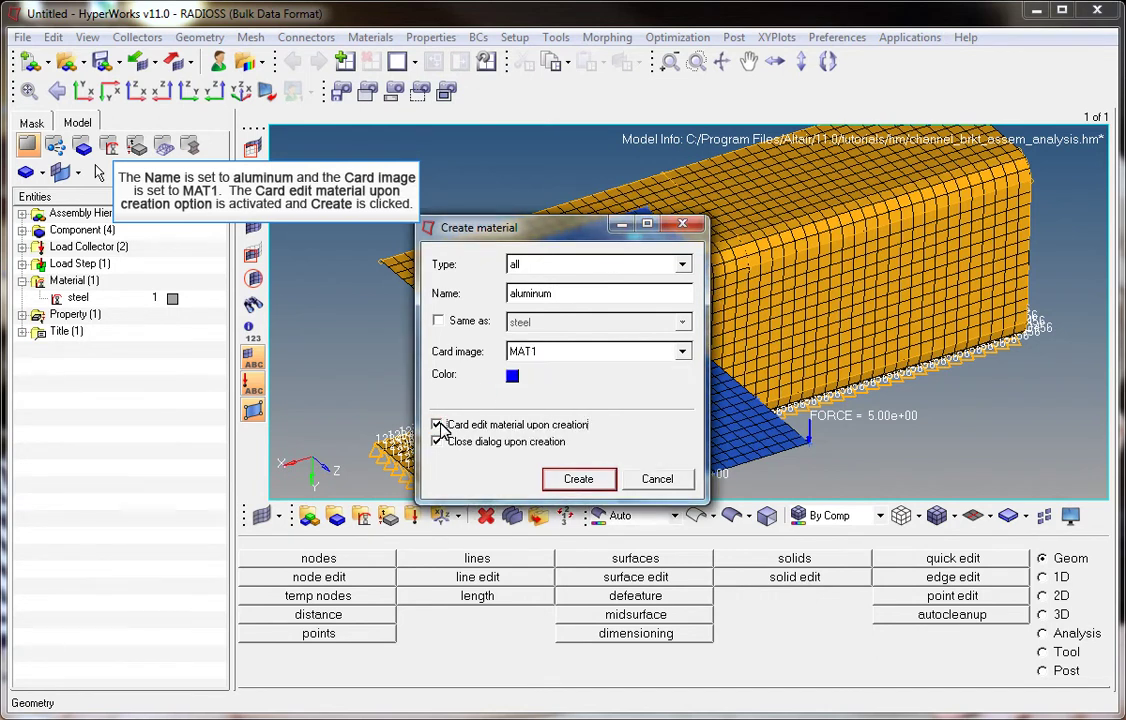
pyautogui.click(580, 479)
# Set Young's modulus (E) to 7e4 and Poisson's ratio (NU) to 0.33 on the aluminum material card
pyautogui.click(362, 246)
pyautogui.write('7e4')
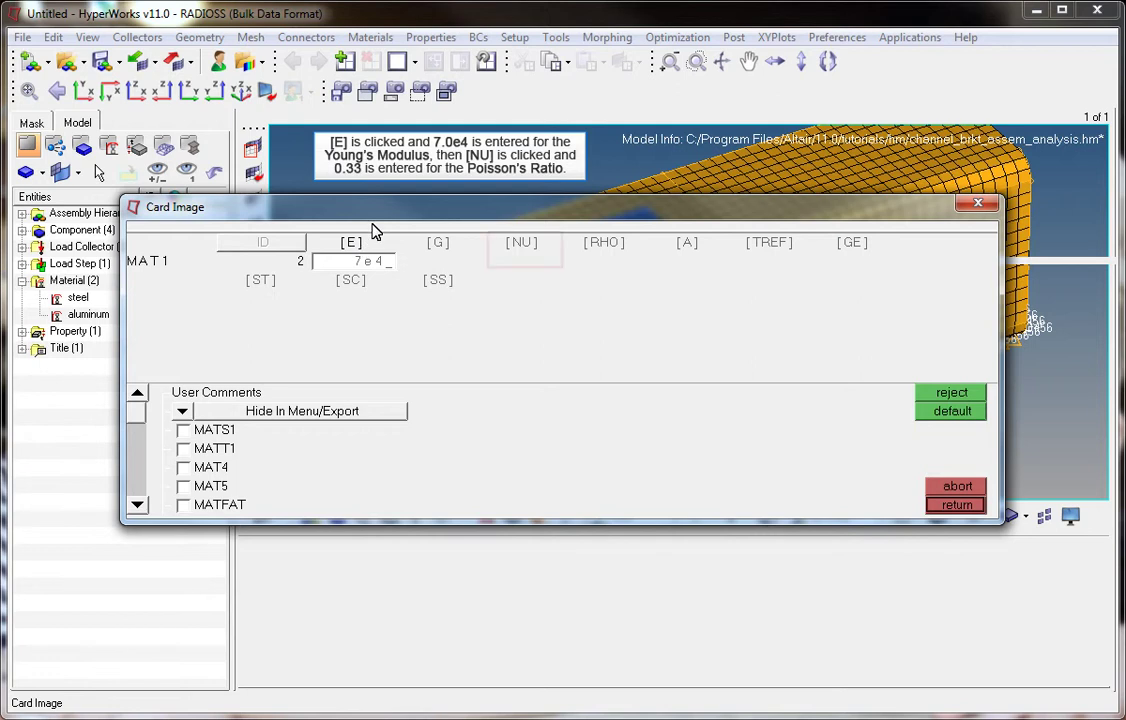
pyautogui.click(522, 243)
pyautogui.write('.33')
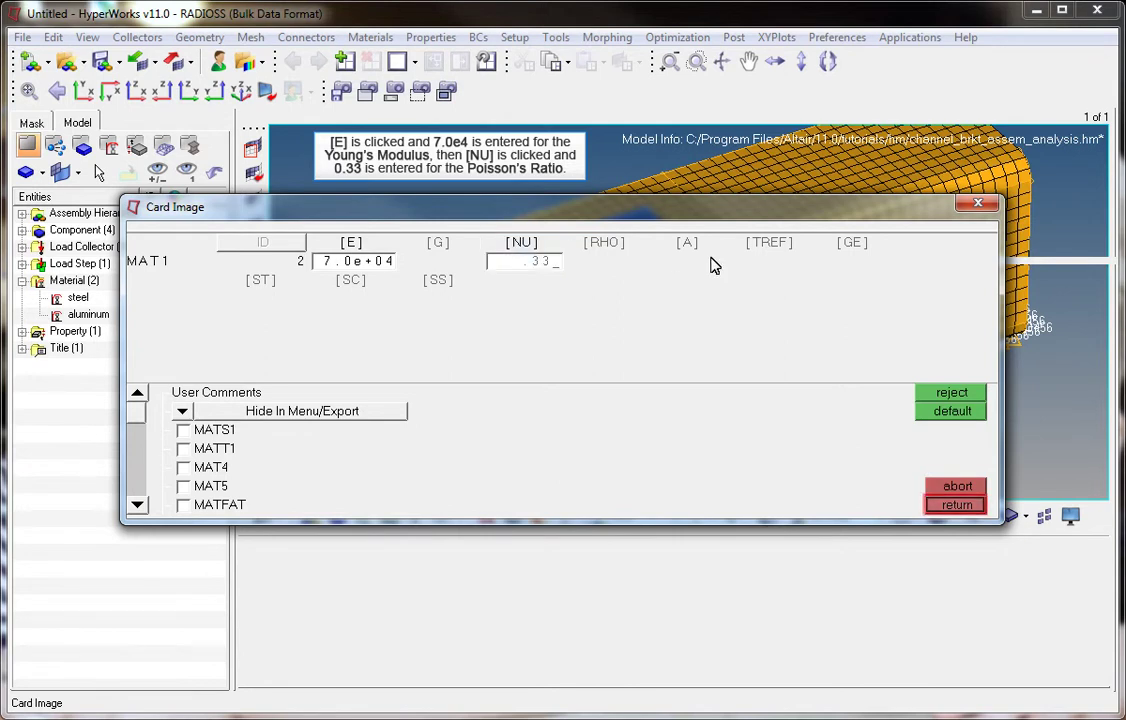
pyautogui.click(960, 506)
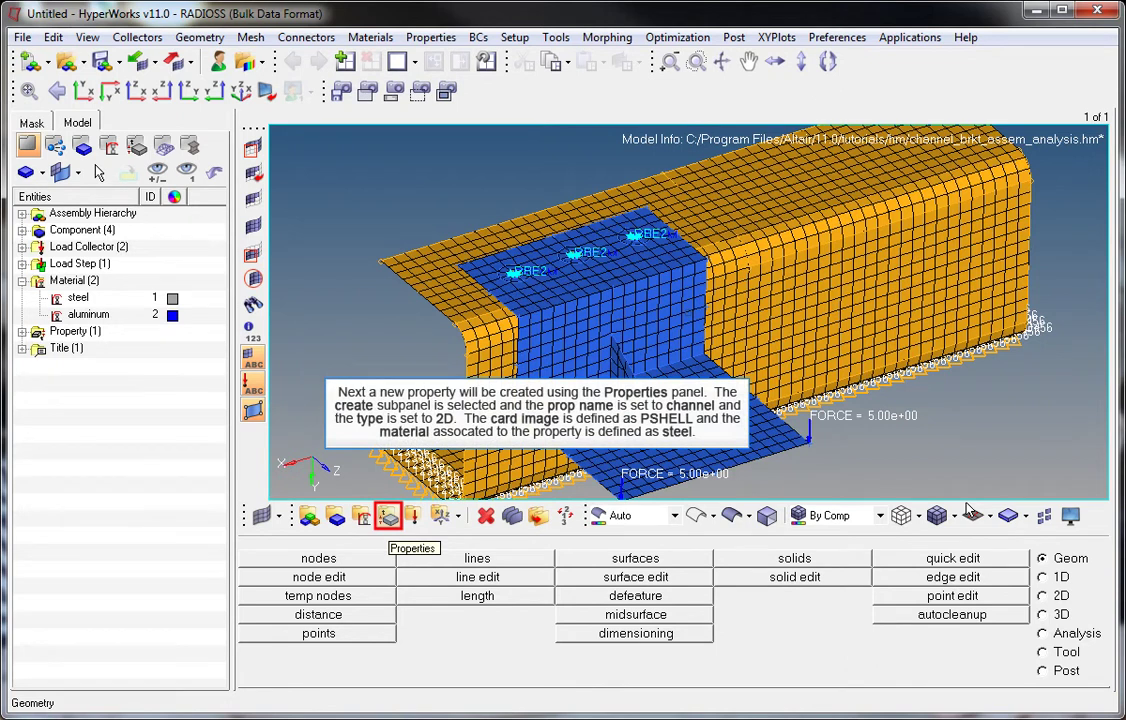
# Define a new 2D property named channel with the PSHELL card image and steel as its material
pyautogui.click(389, 516)
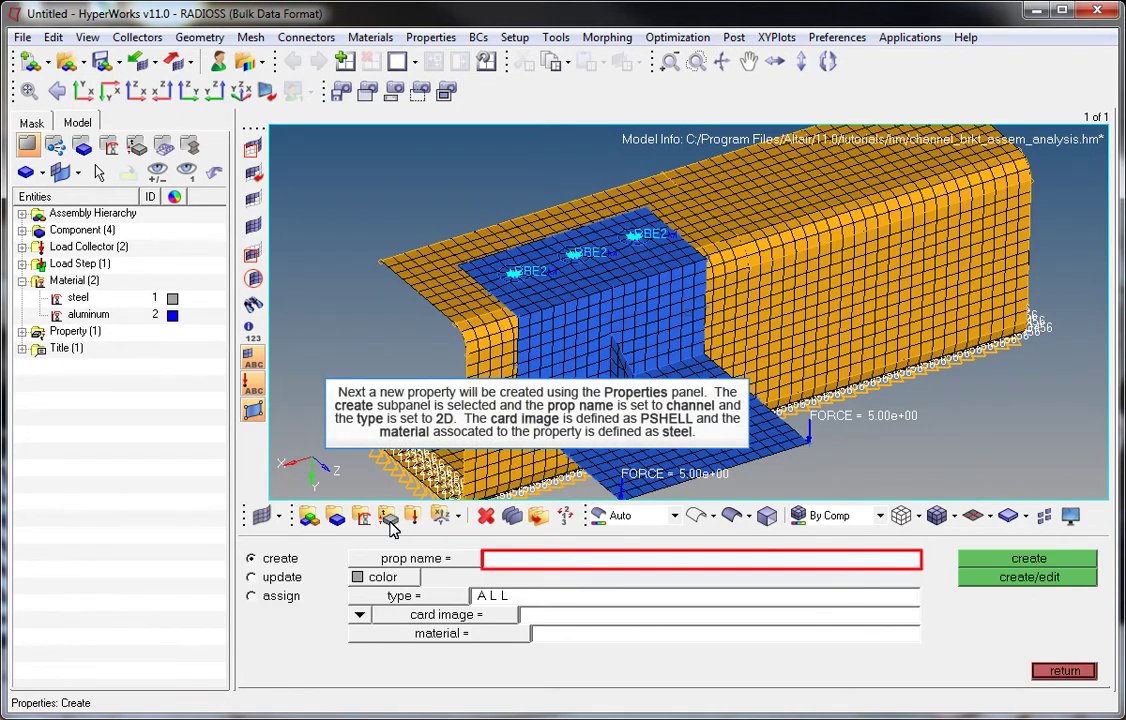
pyautogui.click(503, 566)
pyautogui.write('channel')
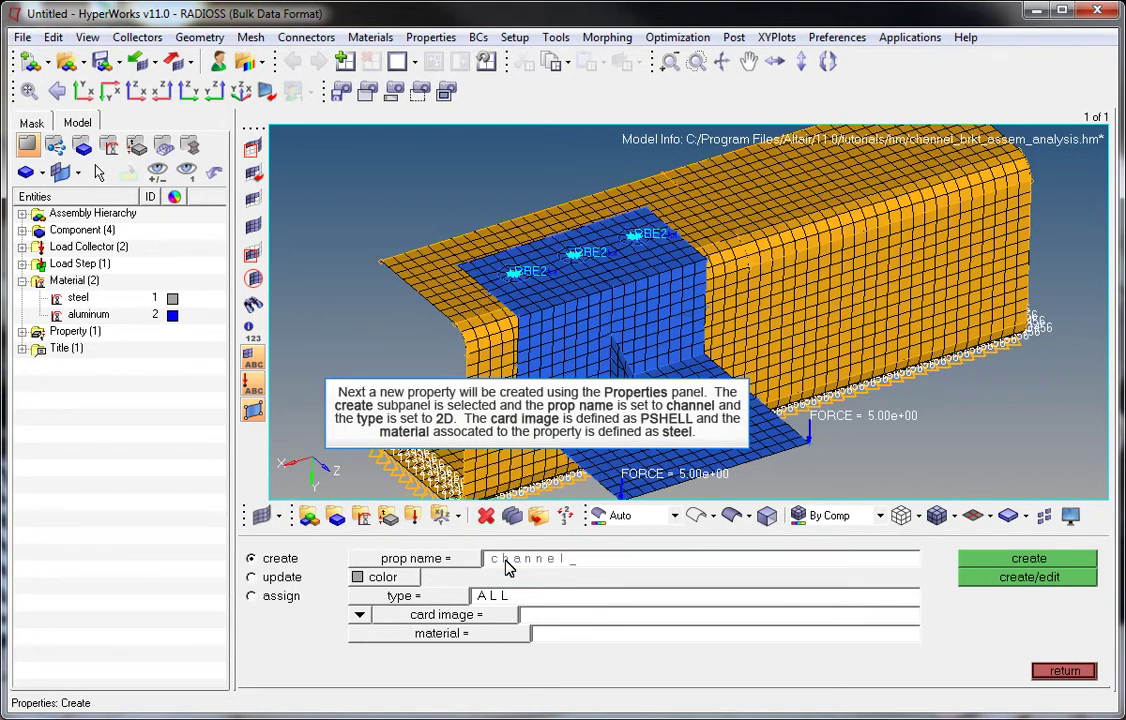
pyautogui.click(424, 598)
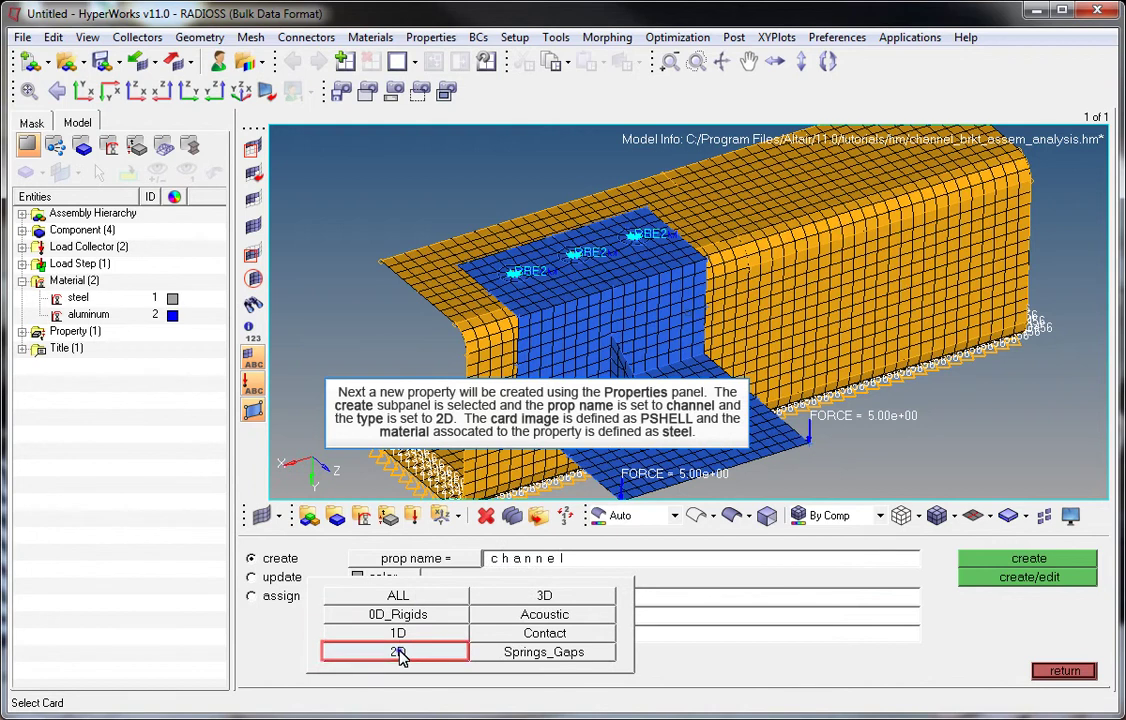
pyautogui.click(402, 650)
pyautogui.click(446, 616)
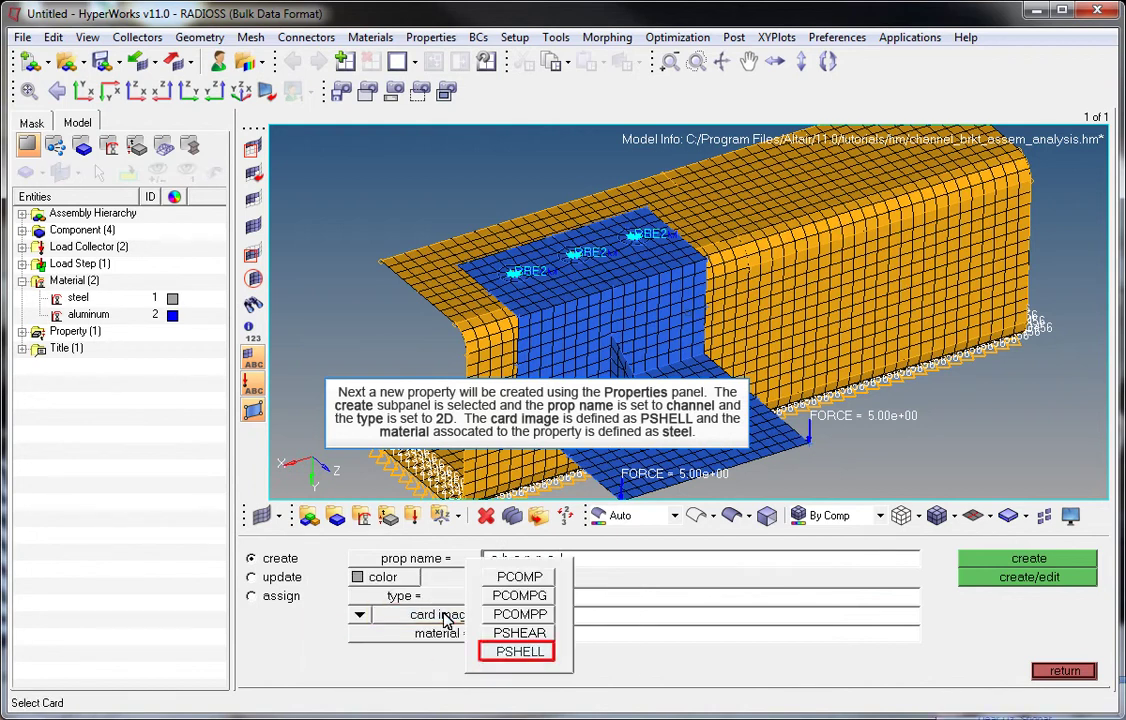
pyautogui.click(519, 651)
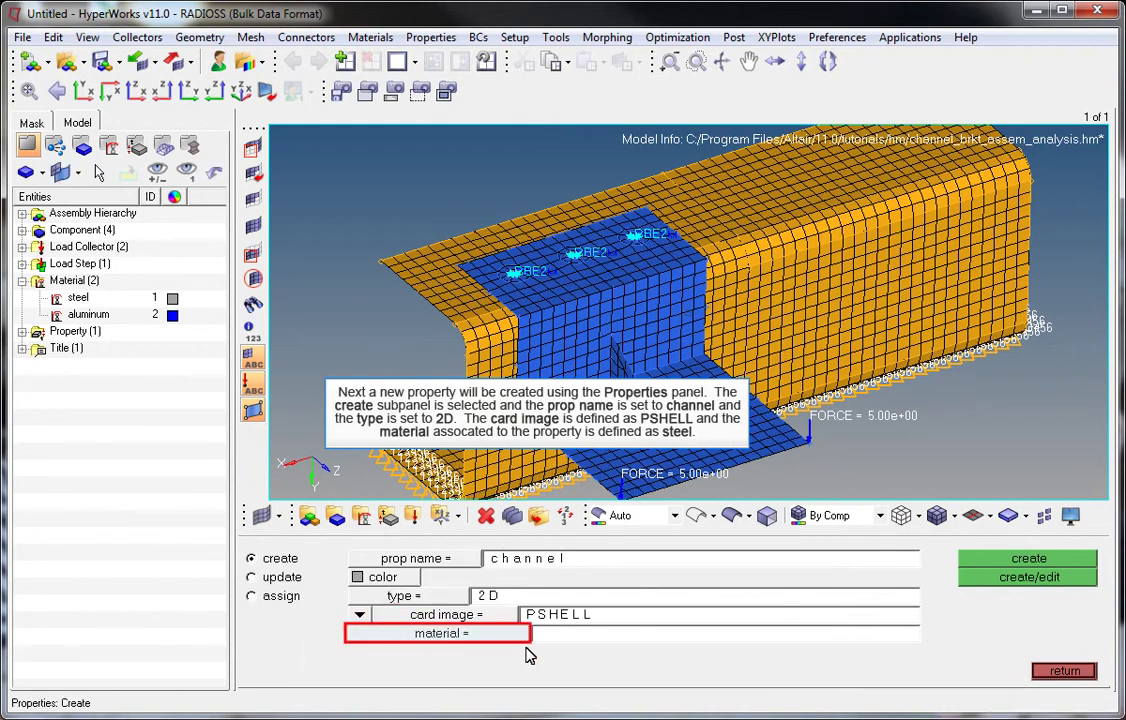
pyautogui.click(521, 636)
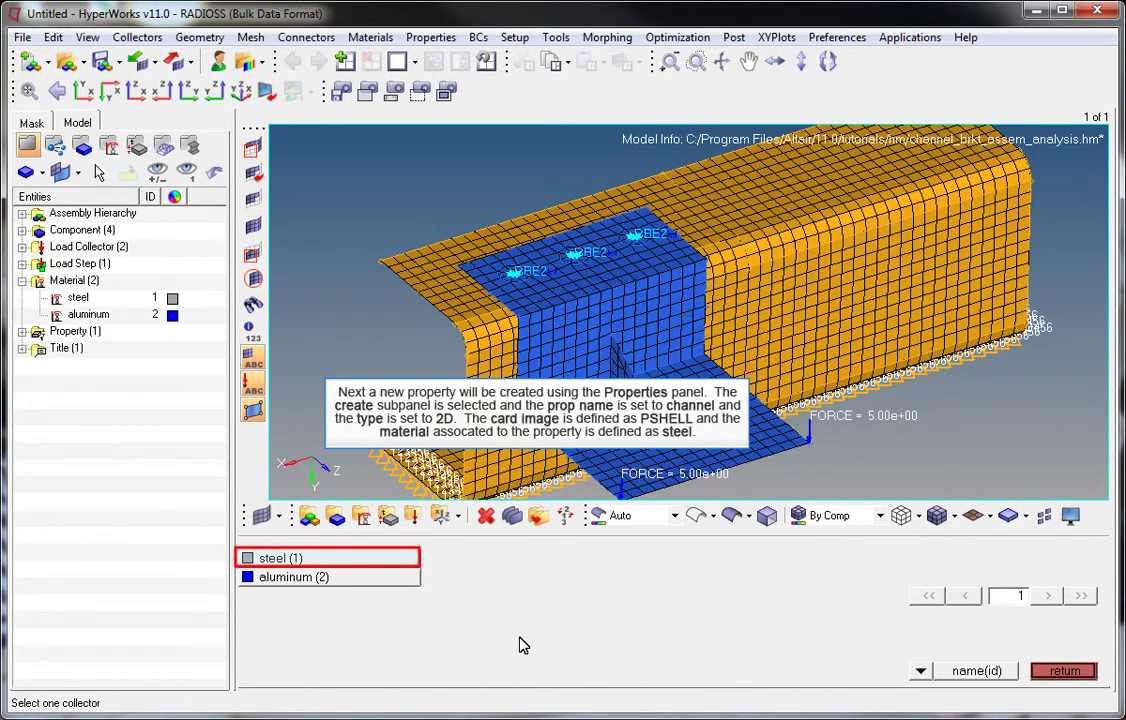
pyautogui.click(347, 560)
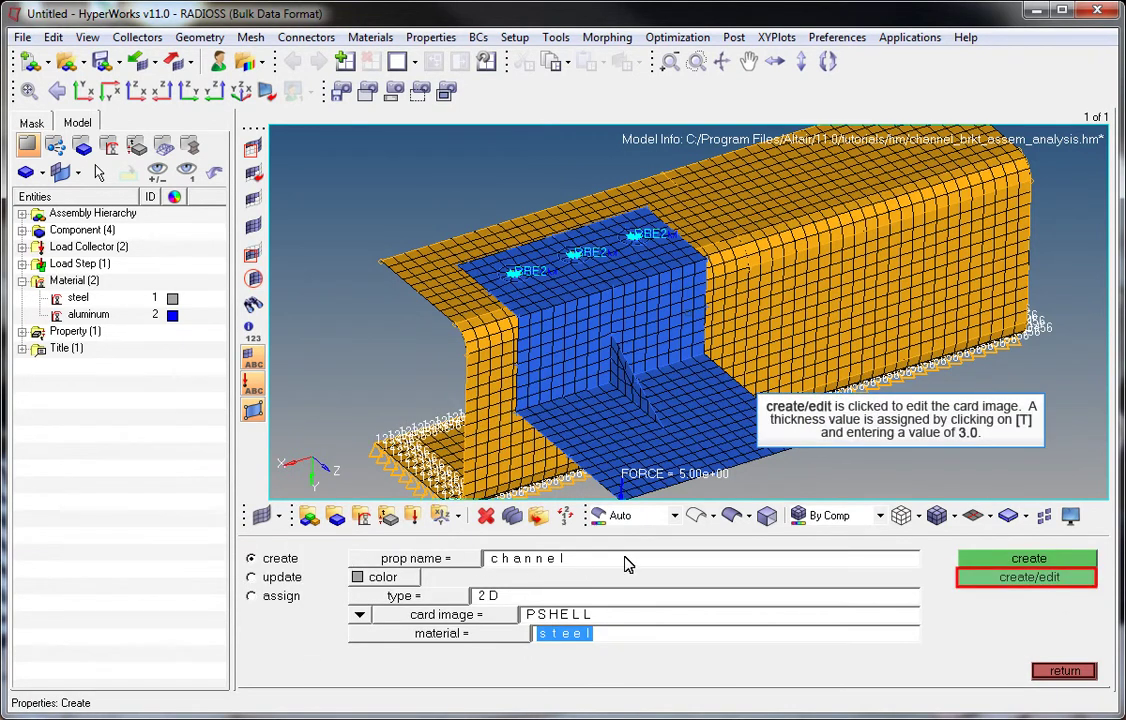
# Create the channel property and set its thickness (T) to 3.0 on the PSHELL card
pyautogui.click(1030, 578)
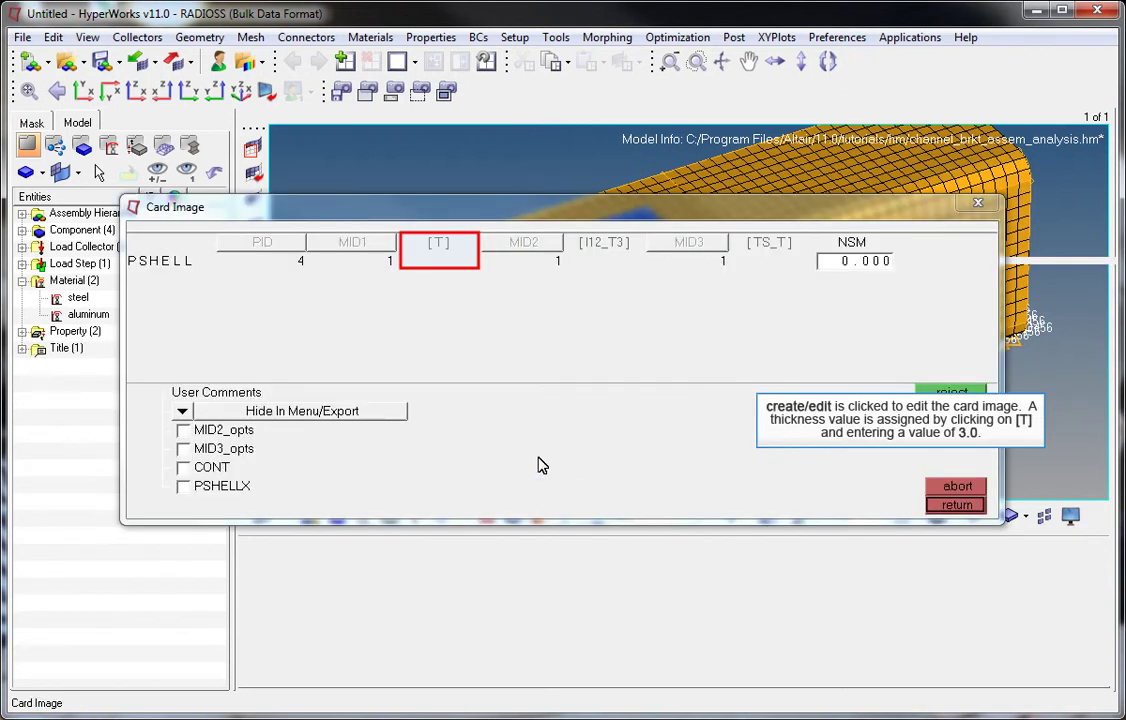
pyautogui.click(445, 250)
pyautogui.write('3.0')
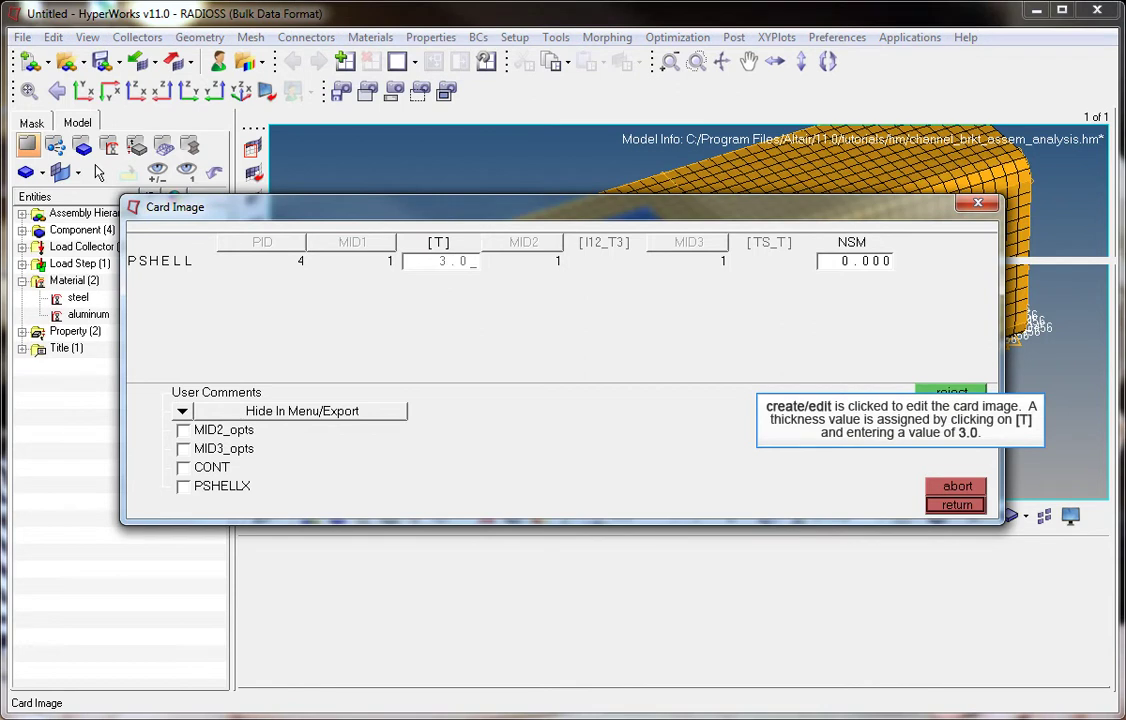
pyautogui.press('Return')
pyautogui.click(957, 505)
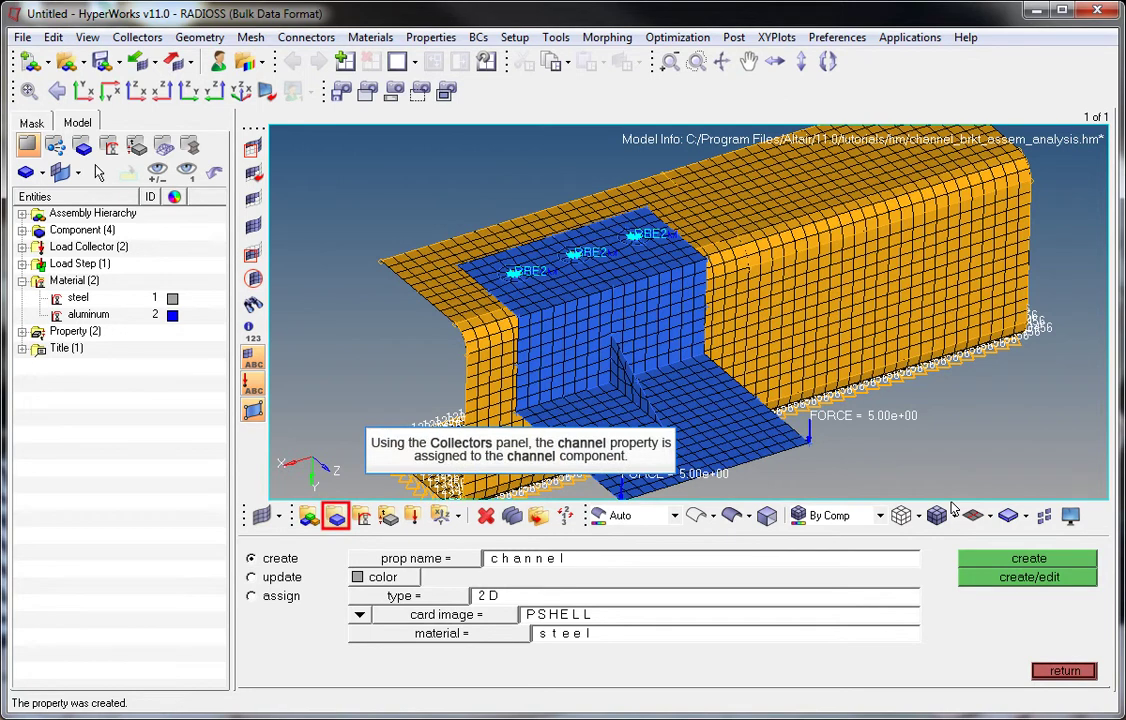
# Assign the channel property to the channel component
pyautogui.click(336, 516)
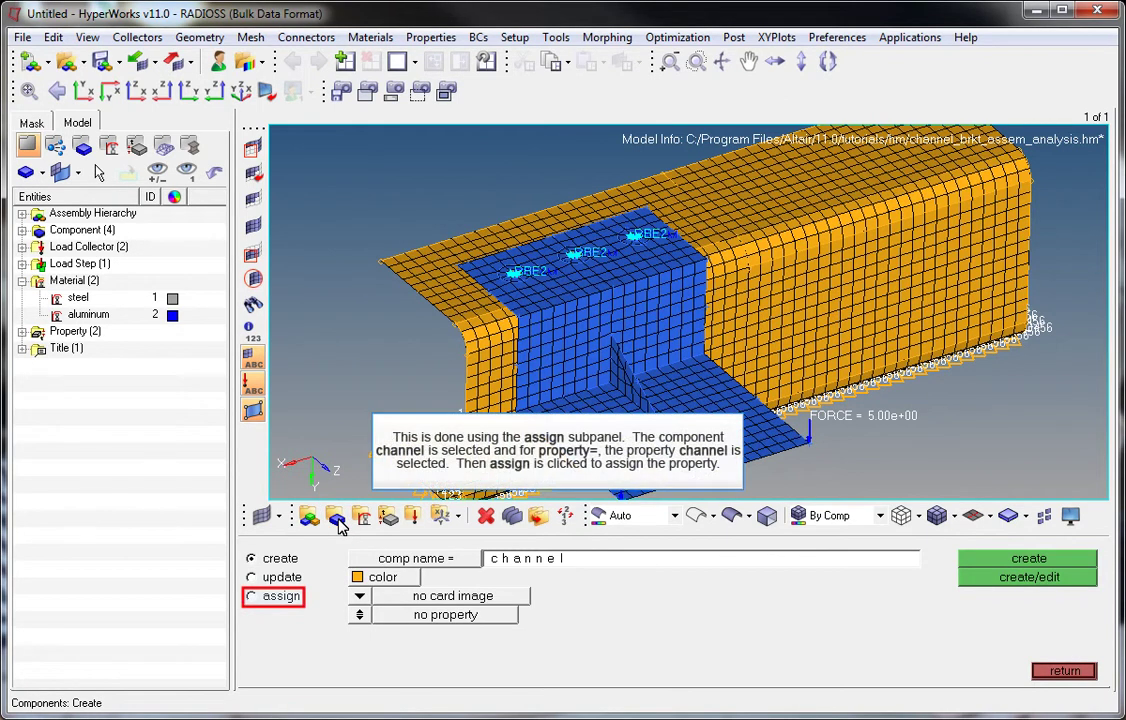
pyautogui.click(269, 601)
pyautogui.click(463, 563)
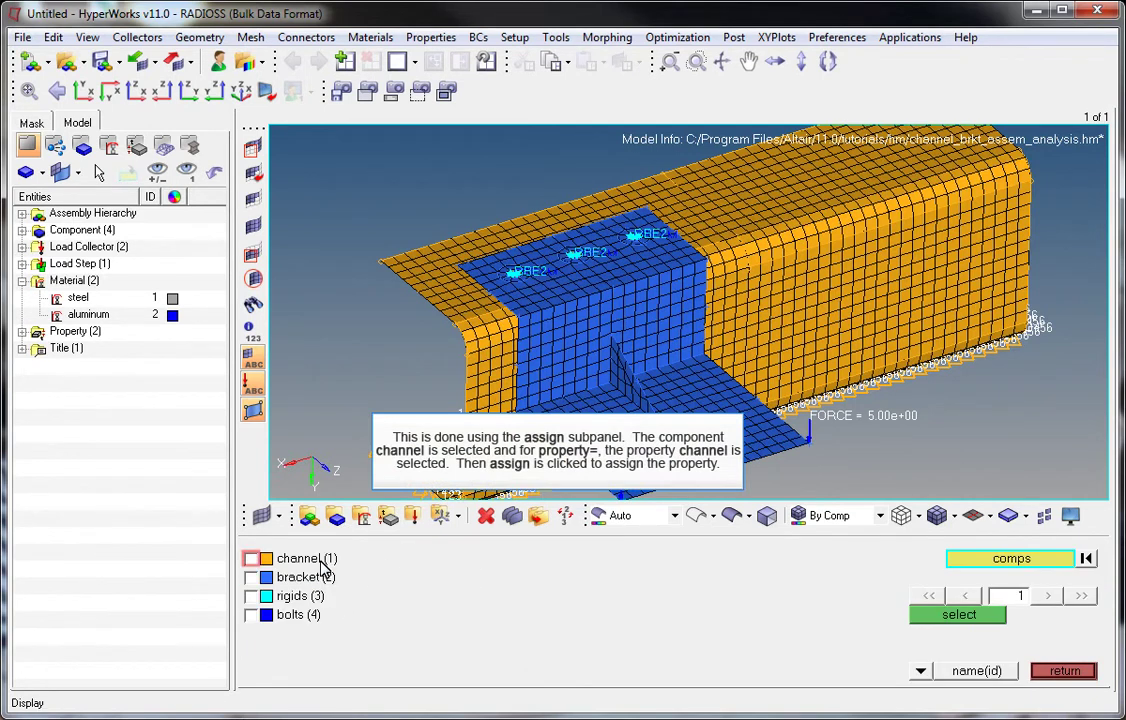
pyautogui.click(252, 558)
pyautogui.click(945, 614)
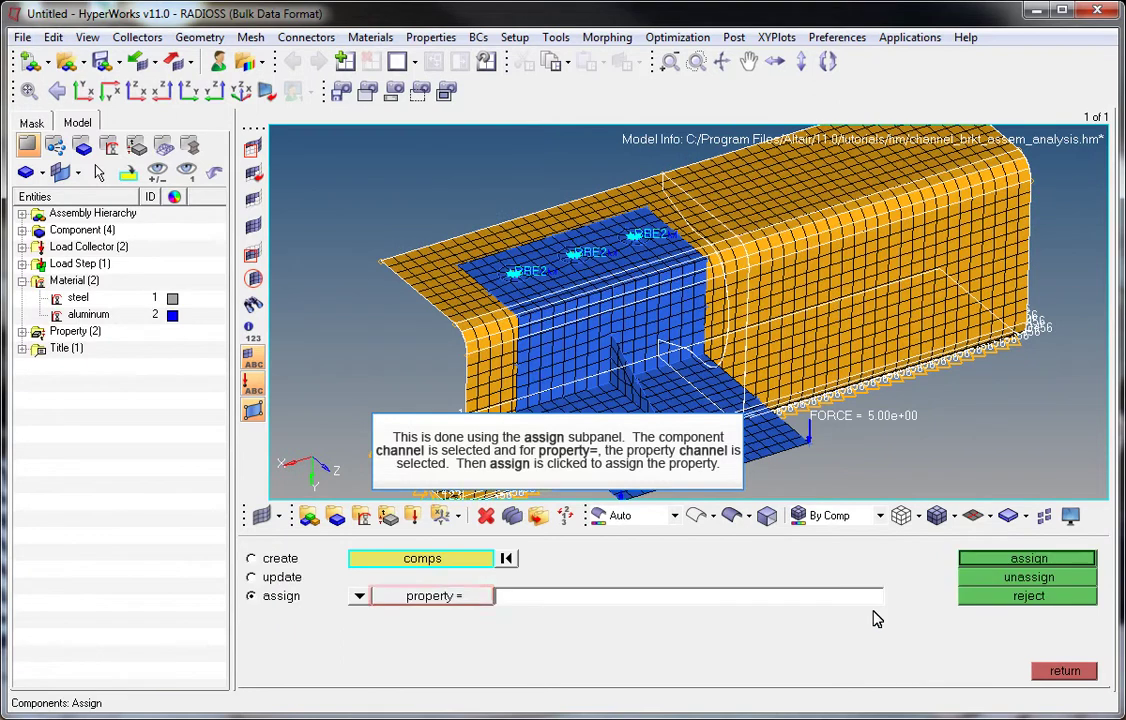
pyautogui.click(410, 597)
pyautogui.click(322, 582)
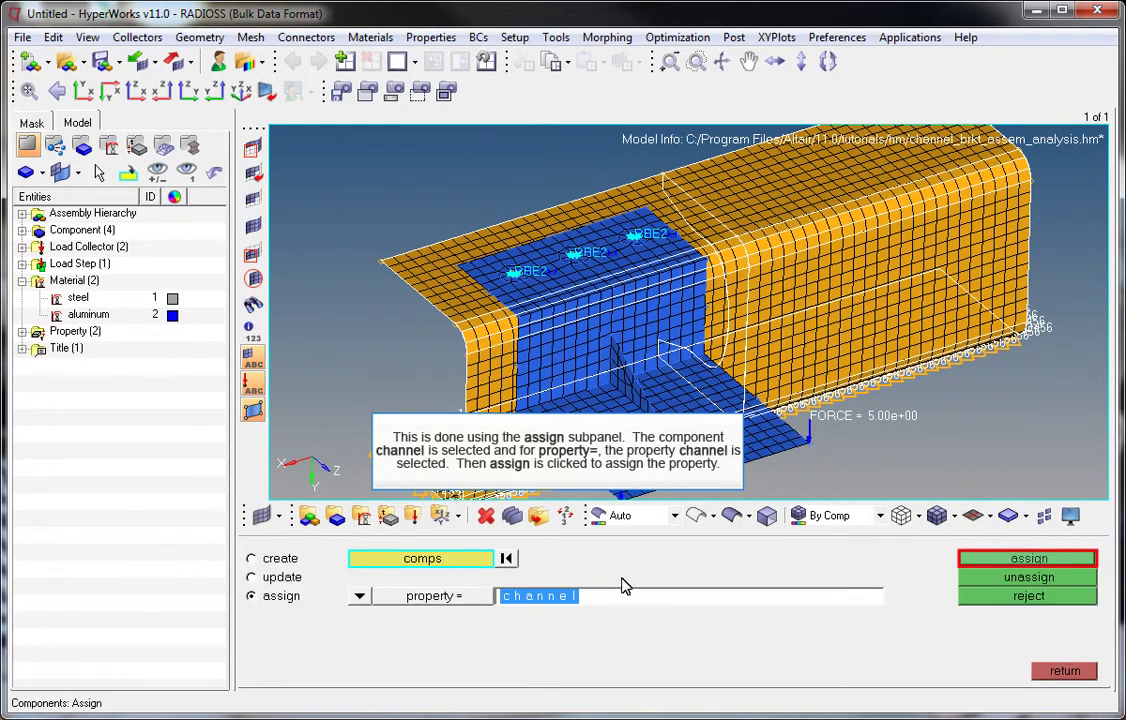
pyautogui.click(998, 559)
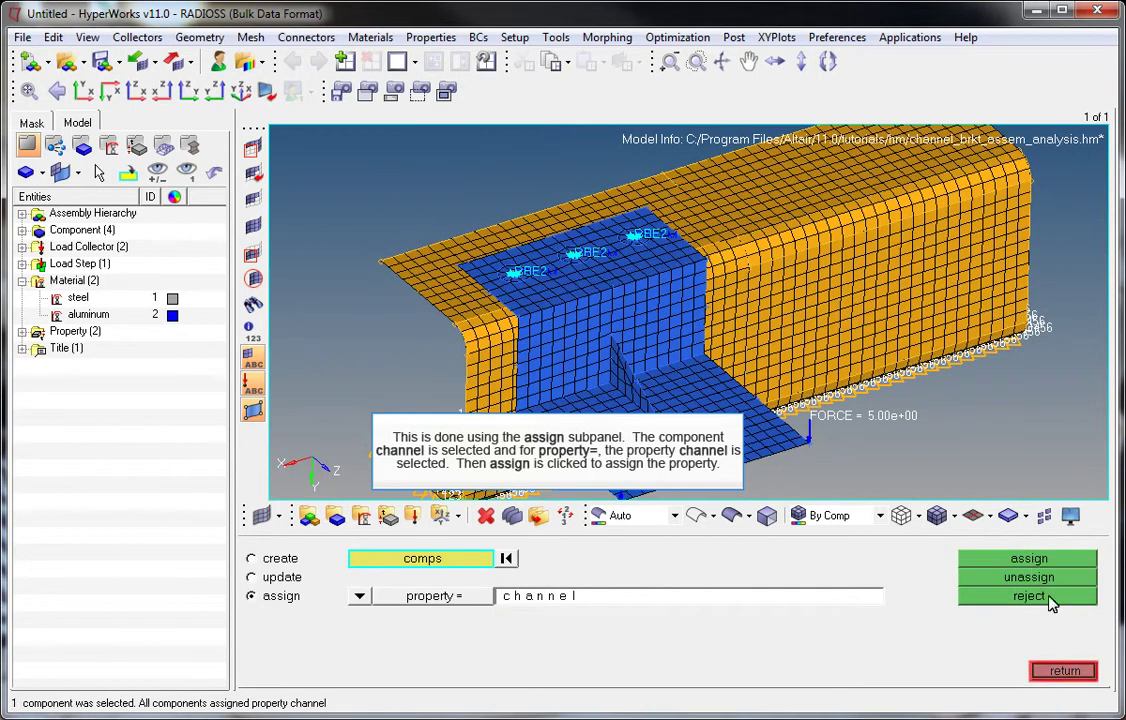
pyautogui.click(1062, 671)
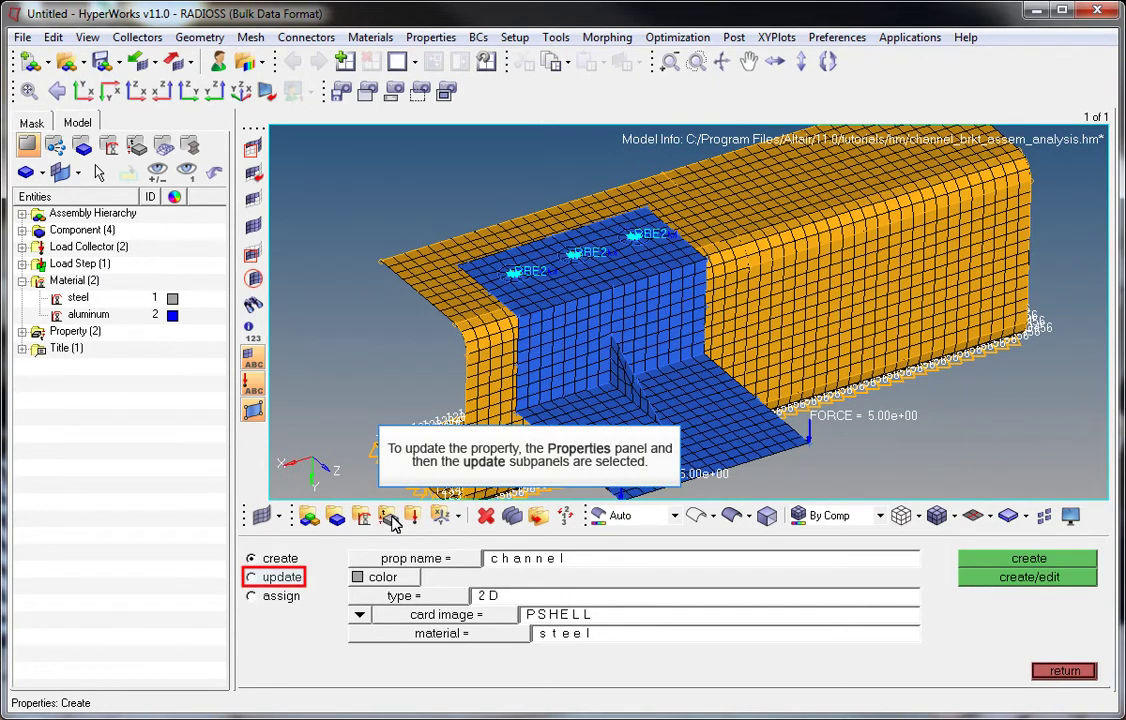
# Update the bracket property with the PSHELL card image and aluminum as its material, and open its card for editing
pyautogui.click(285, 579)
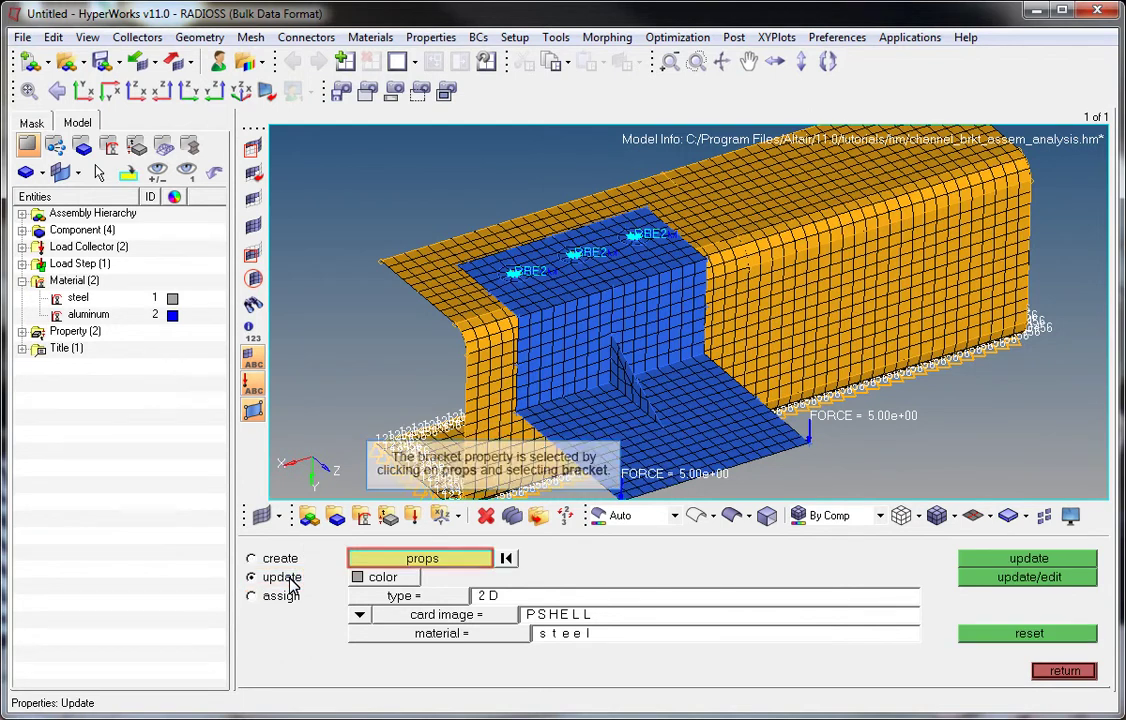
pyautogui.click(428, 562)
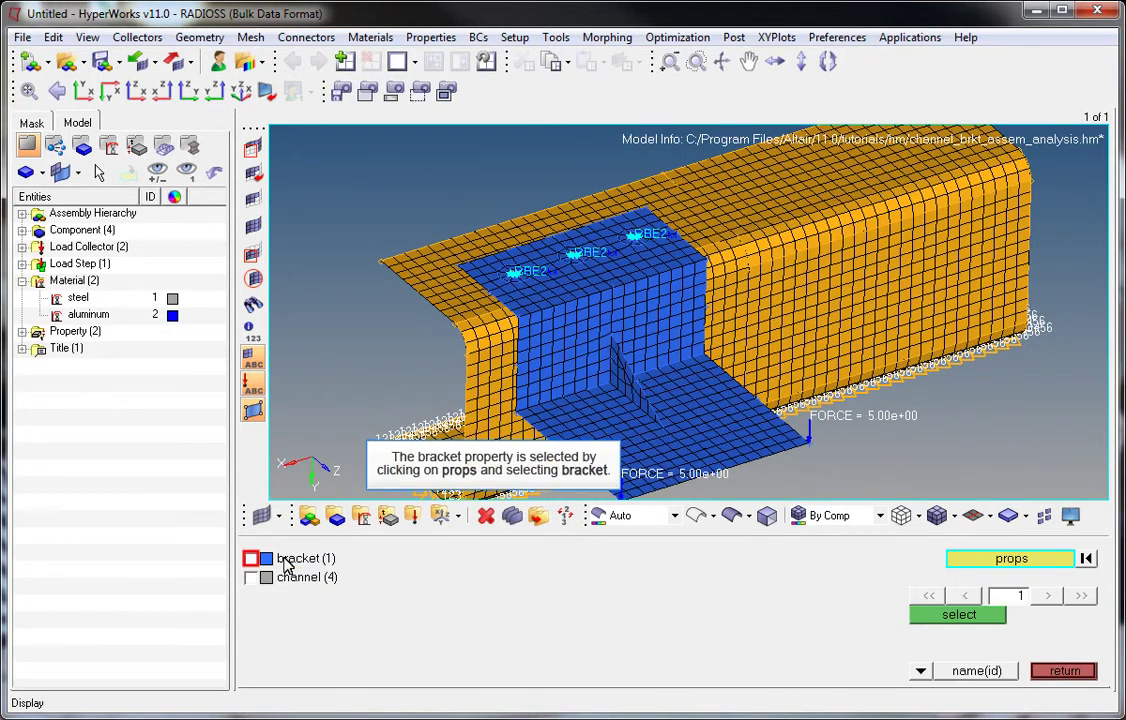
pyautogui.click(958, 614)
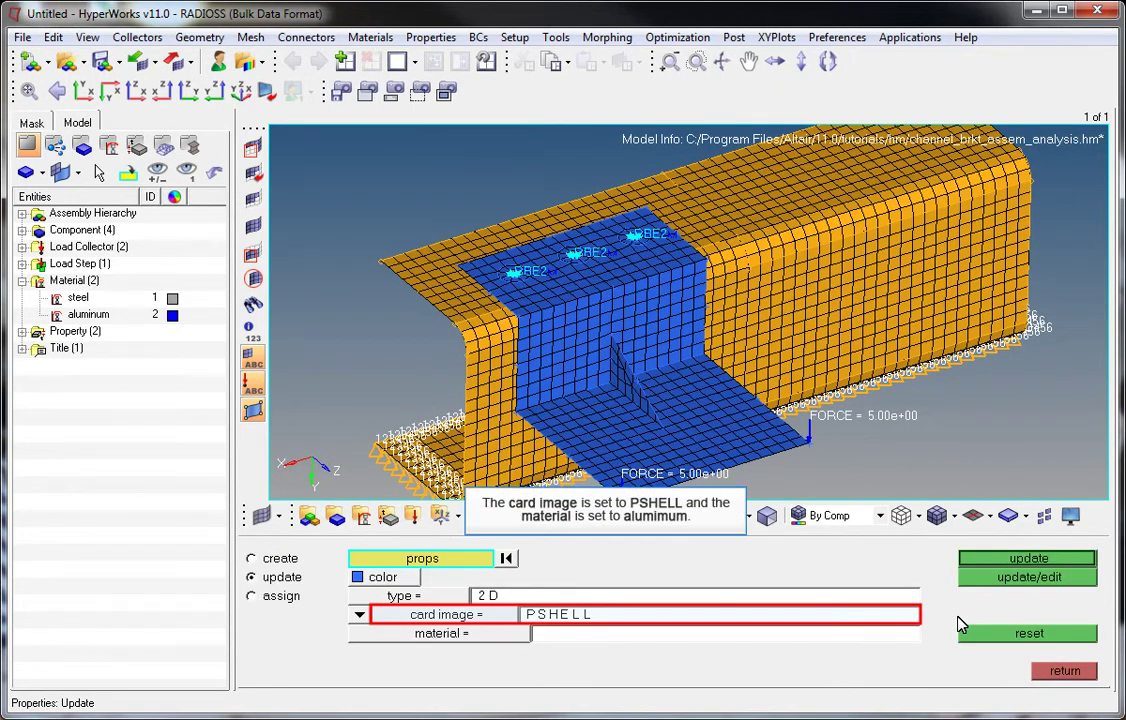
pyautogui.click(348, 628)
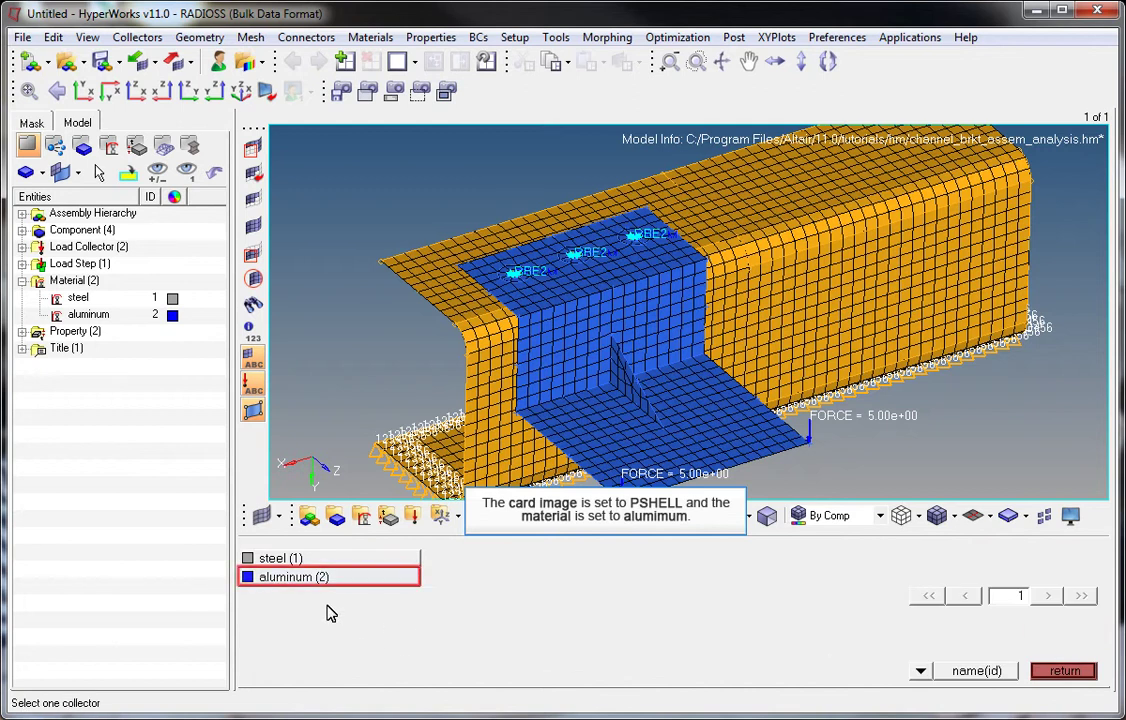
pyautogui.click(318, 578)
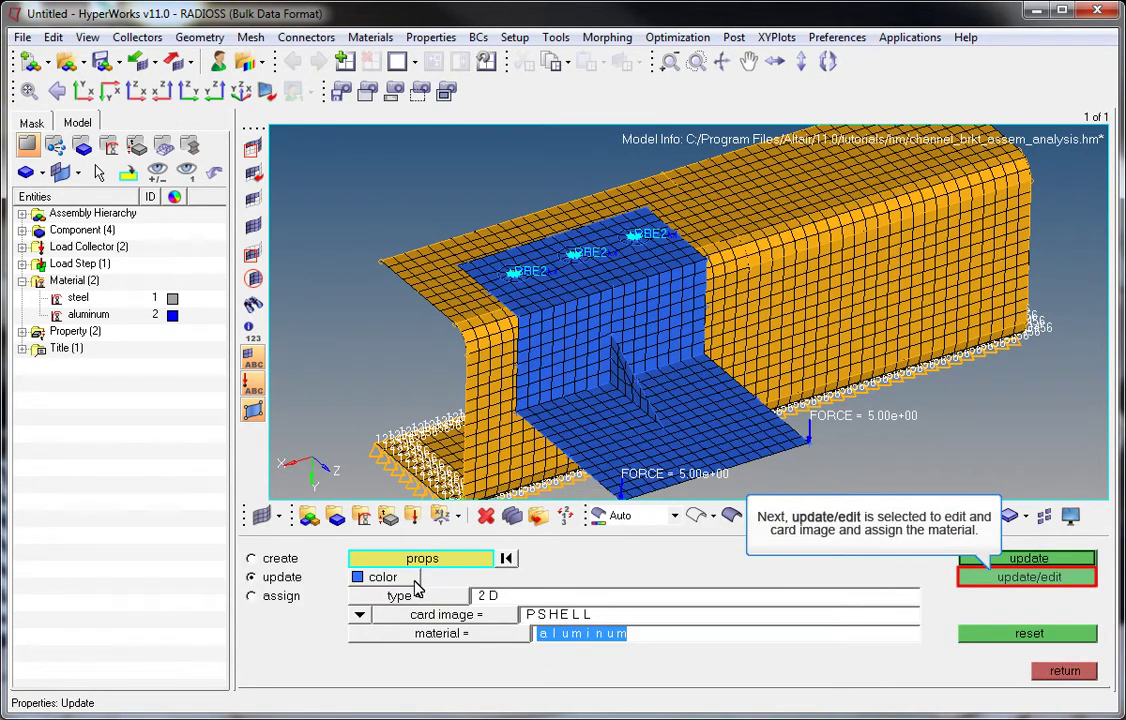
pyautogui.click(1030, 578)
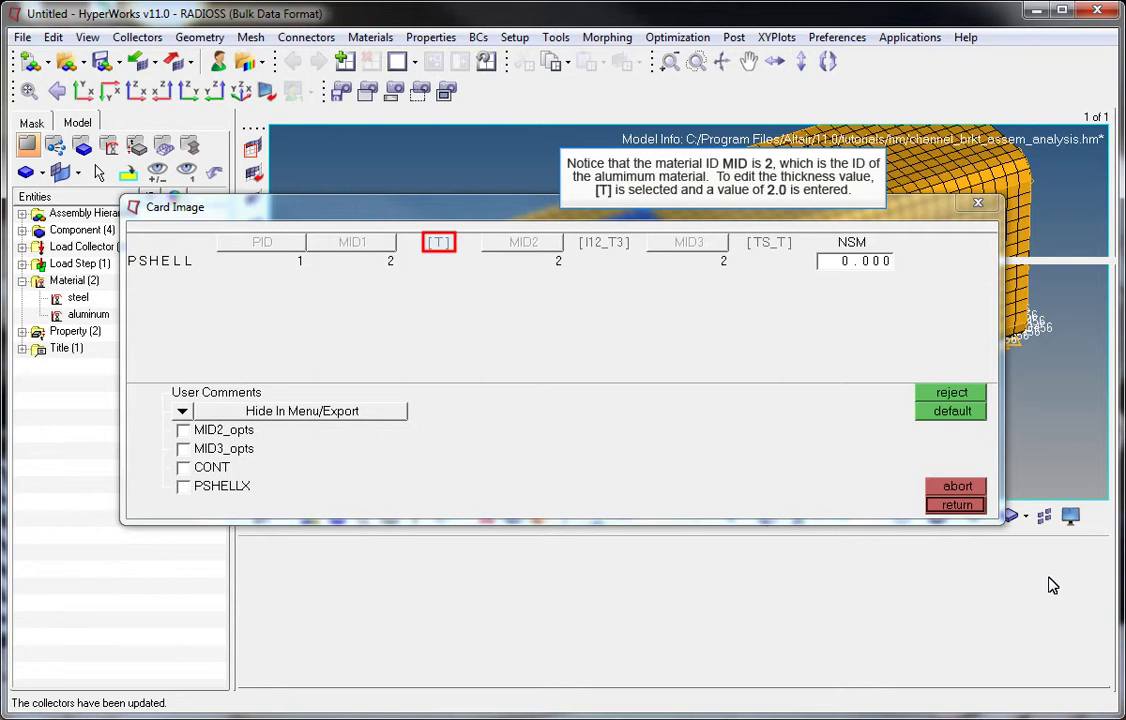
# Set the thickness (T) to 2.0 on the bracket property's PSHELL card and finish the property update
pyautogui.click(440, 249)
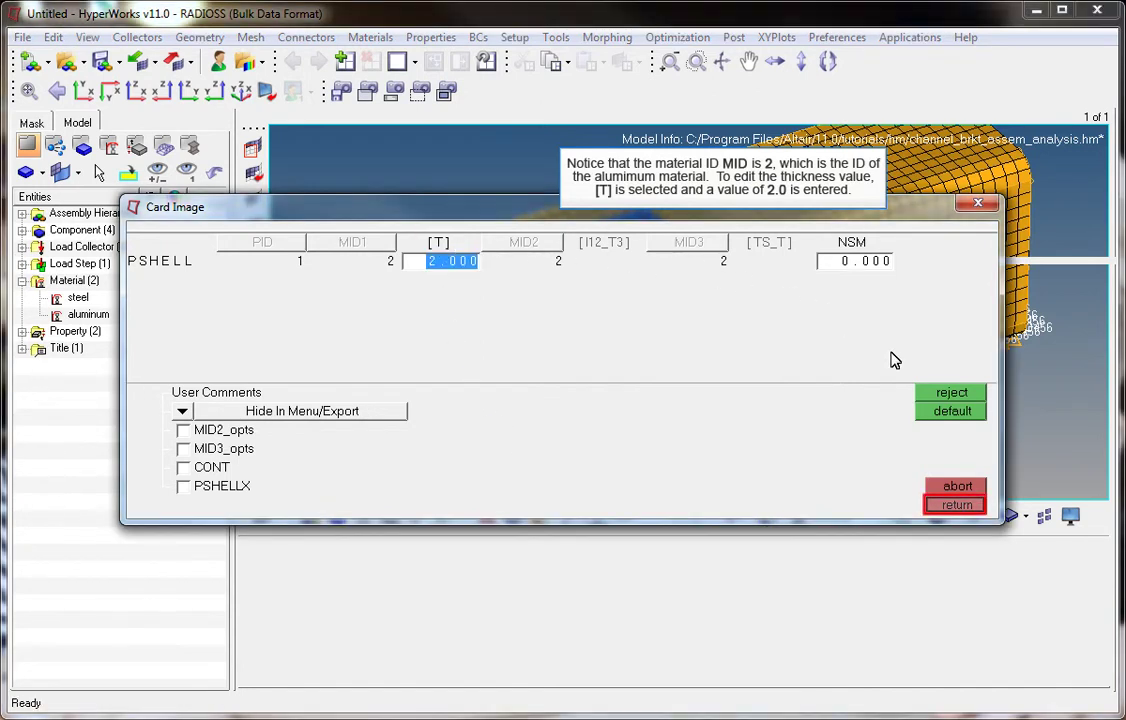
pyautogui.click(956, 505)
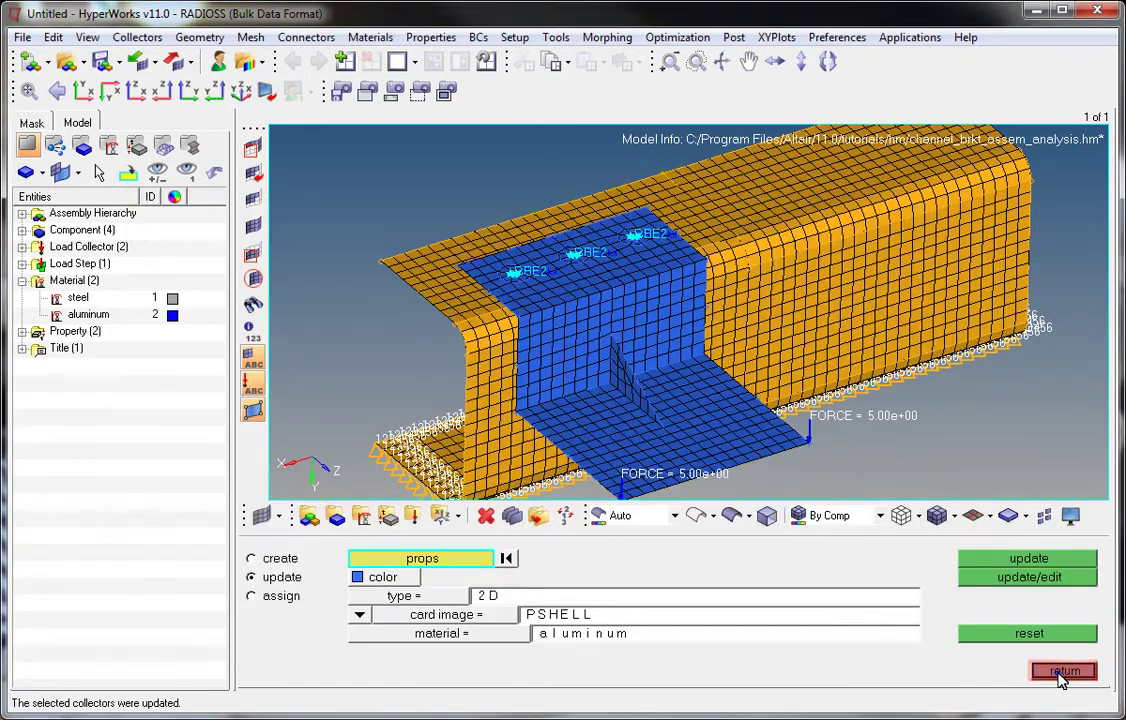
pyautogui.click(1063, 663)
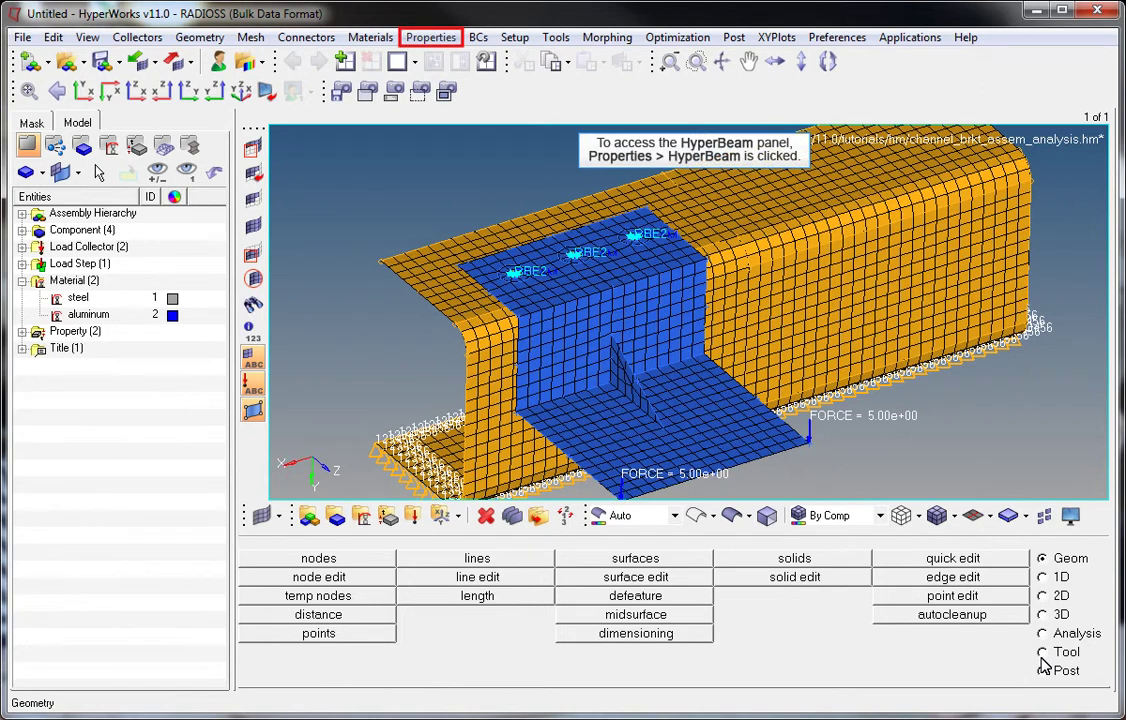
# Create a standard beam section of type solid circle from the HYPER BEAM library in HyperBeam
pyautogui.click(430, 37)
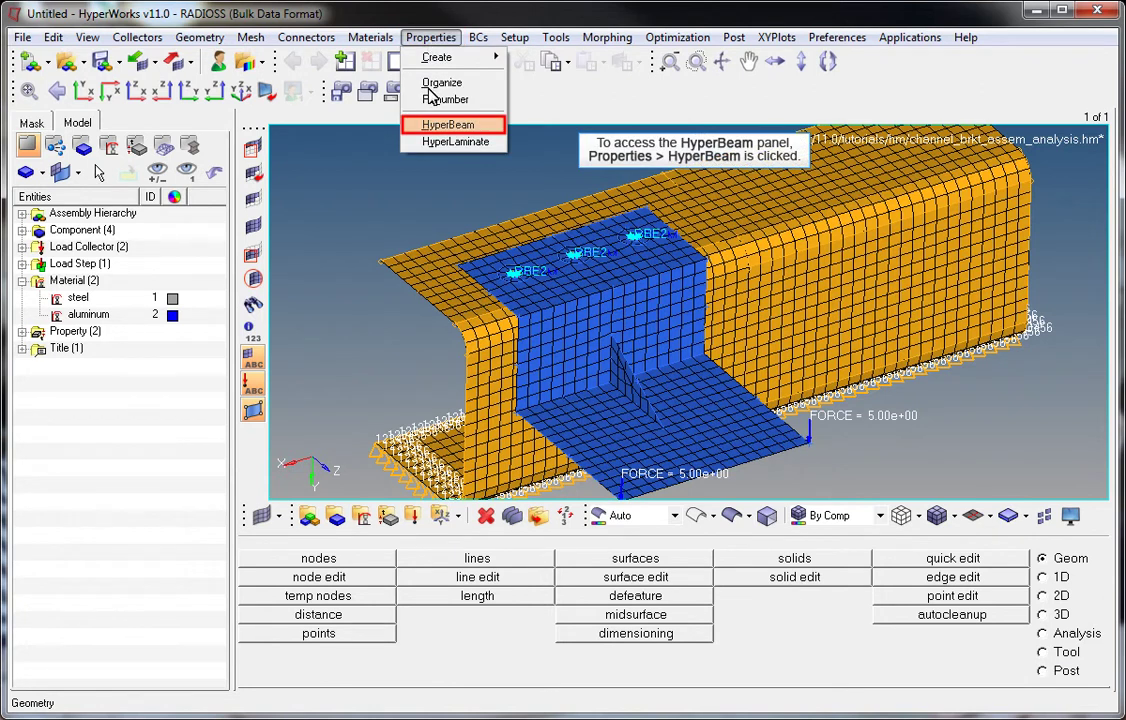
pyautogui.click(432, 125)
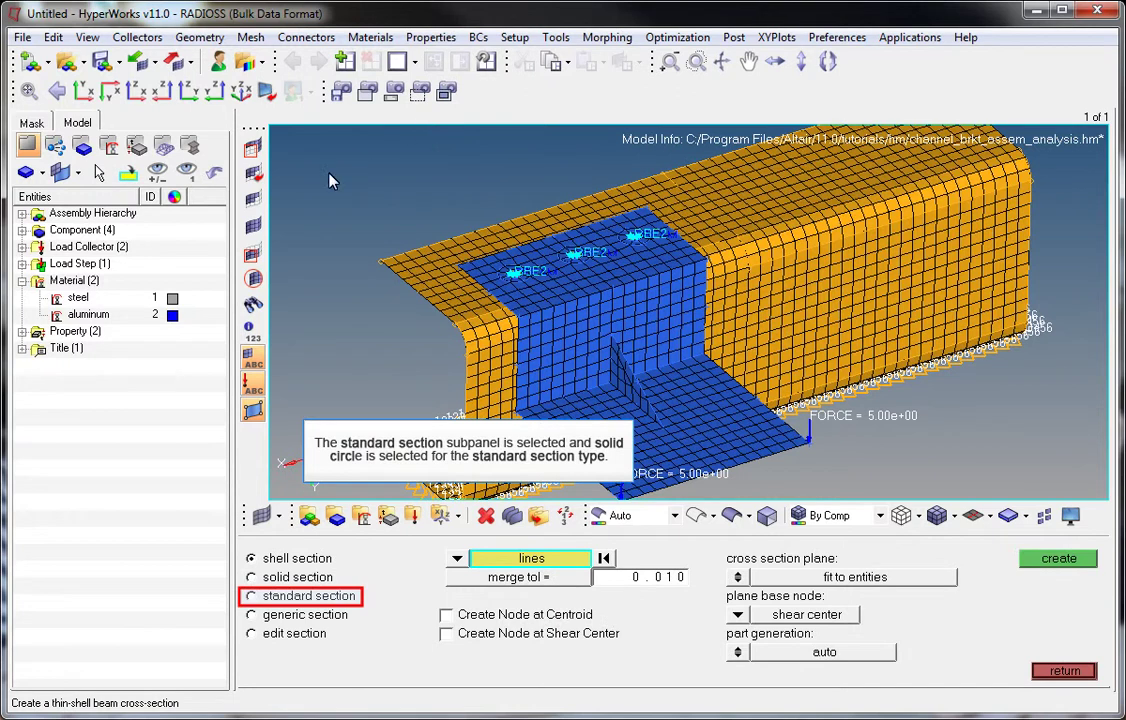
pyautogui.click(348, 597)
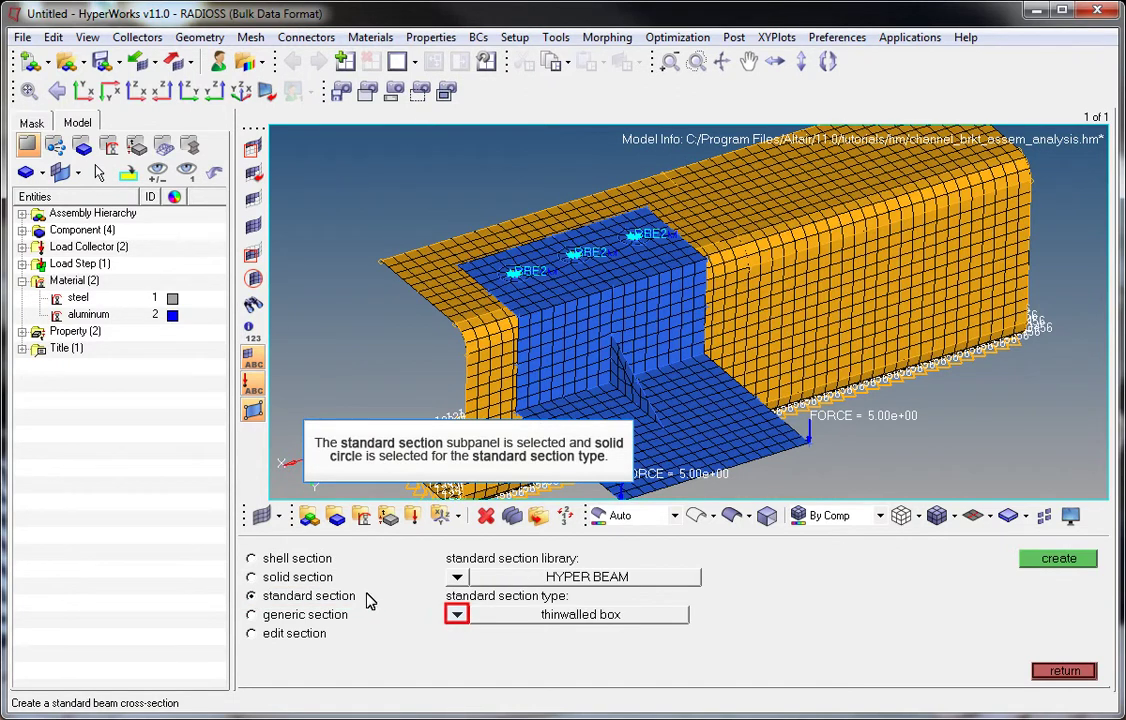
pyautogui.click(456, 614)
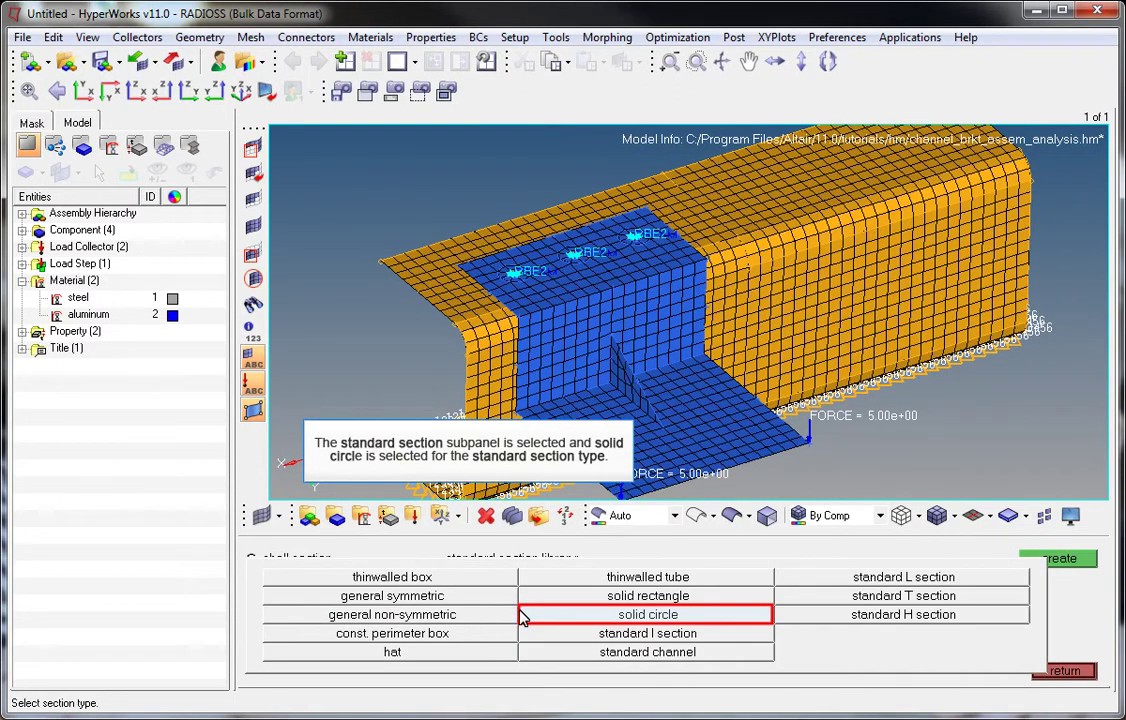
pyautogui.click(665, 614)
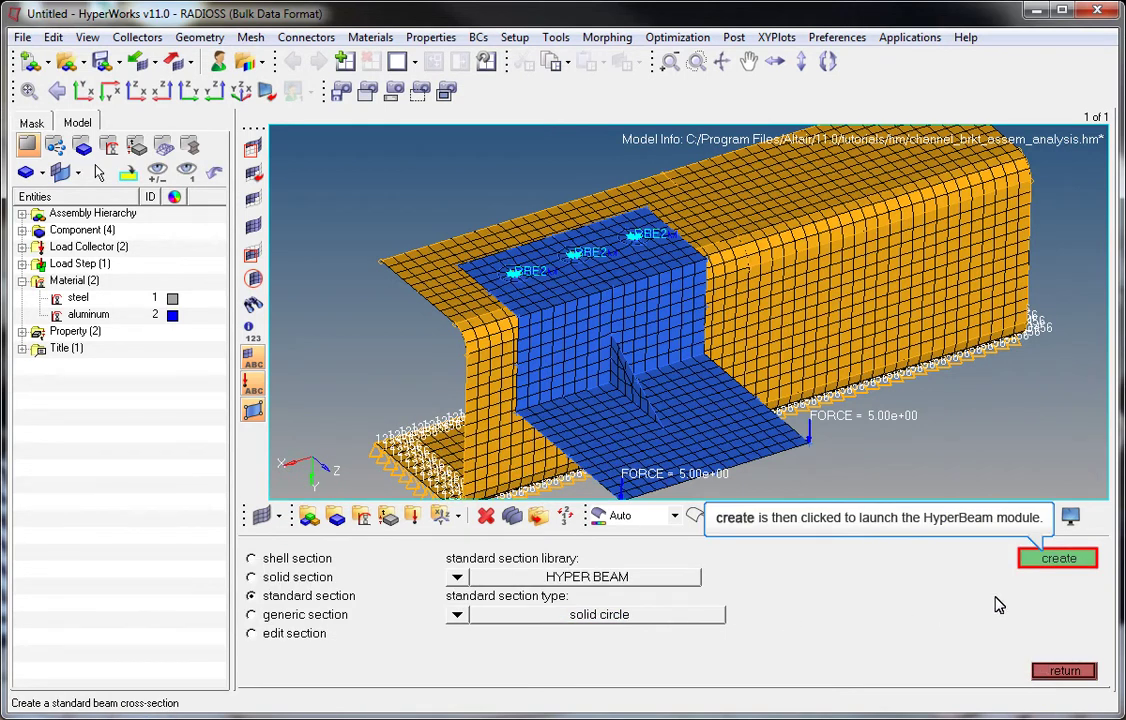
pyautogui.click(1080, 560)
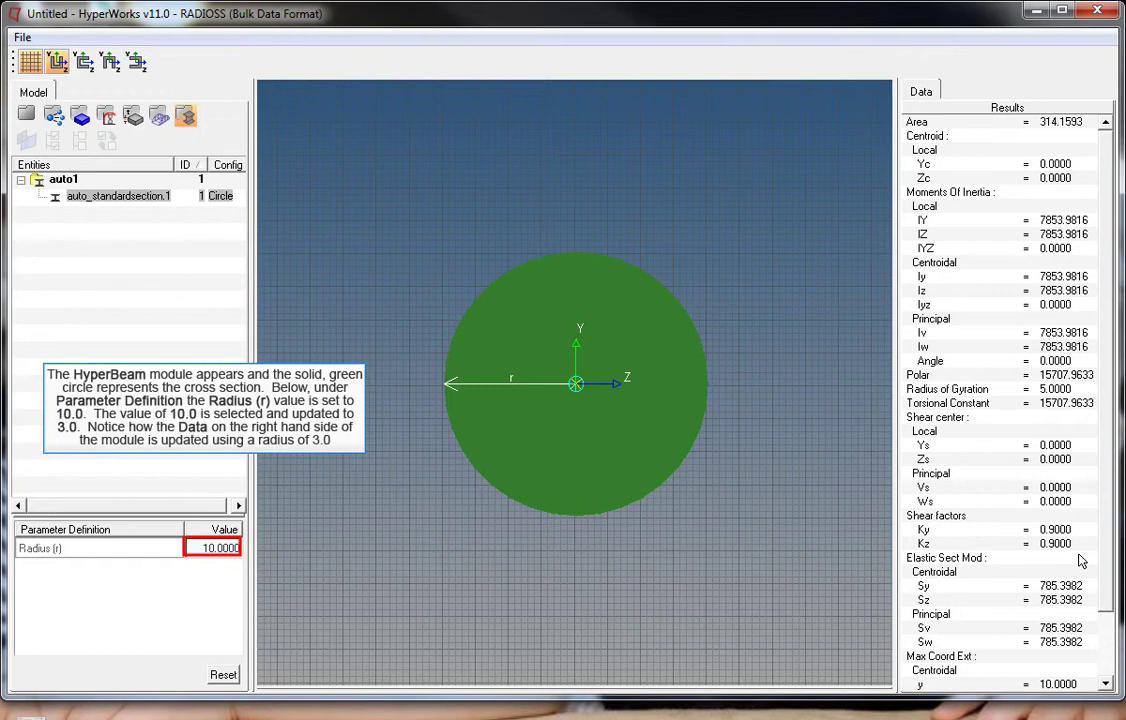
# Set the radius (r) of the solid circle section to 3
pyautogui.doubleClick(212, 548)
pyautogui.write('3')
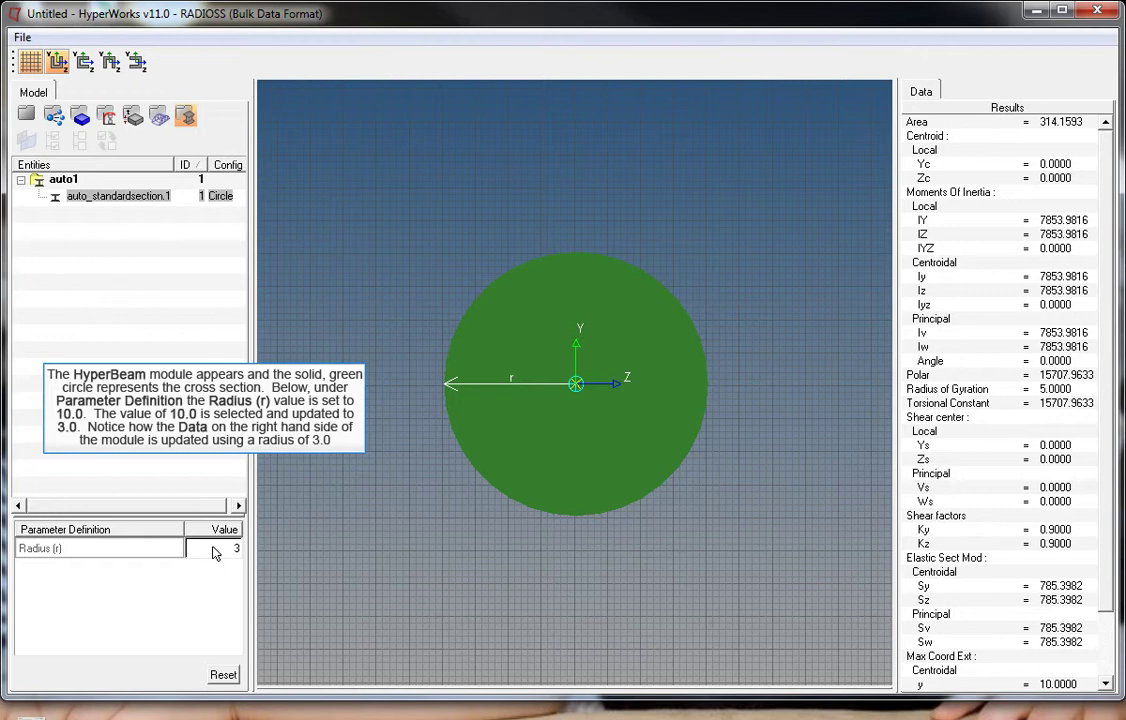
pyautogui.press('Return')
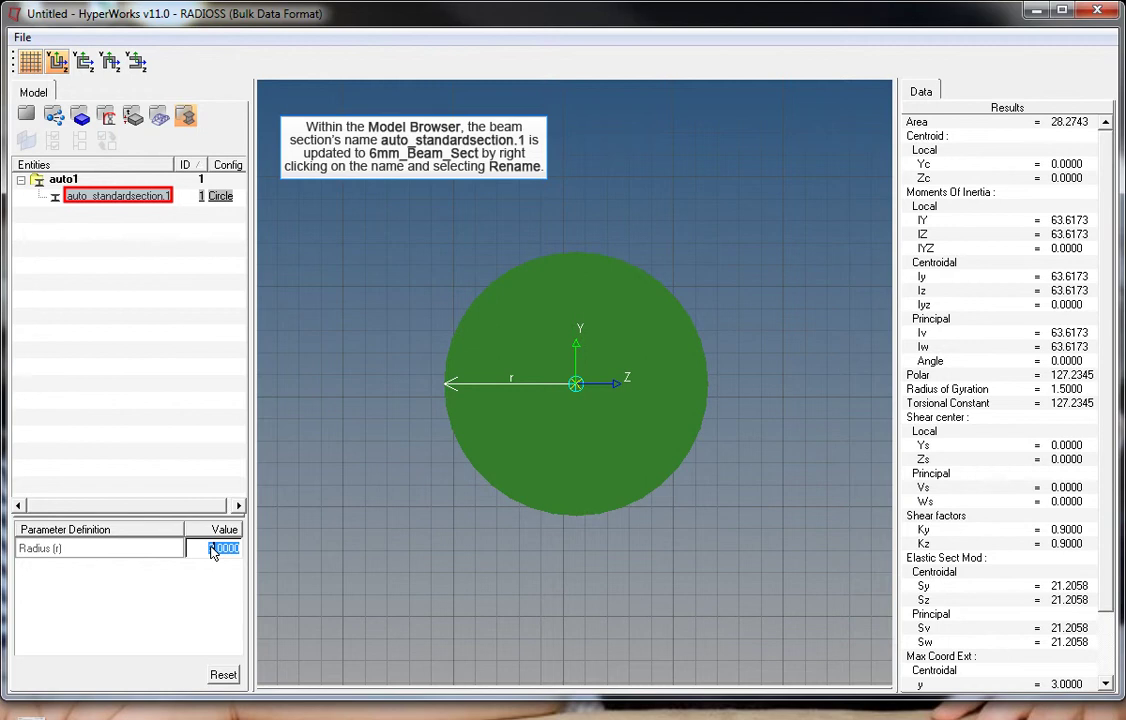
# Rename the circular beam section as 6mm_Beam_Sect and exit the HyperBeam module
pyautogui.rightClick(130, 200)
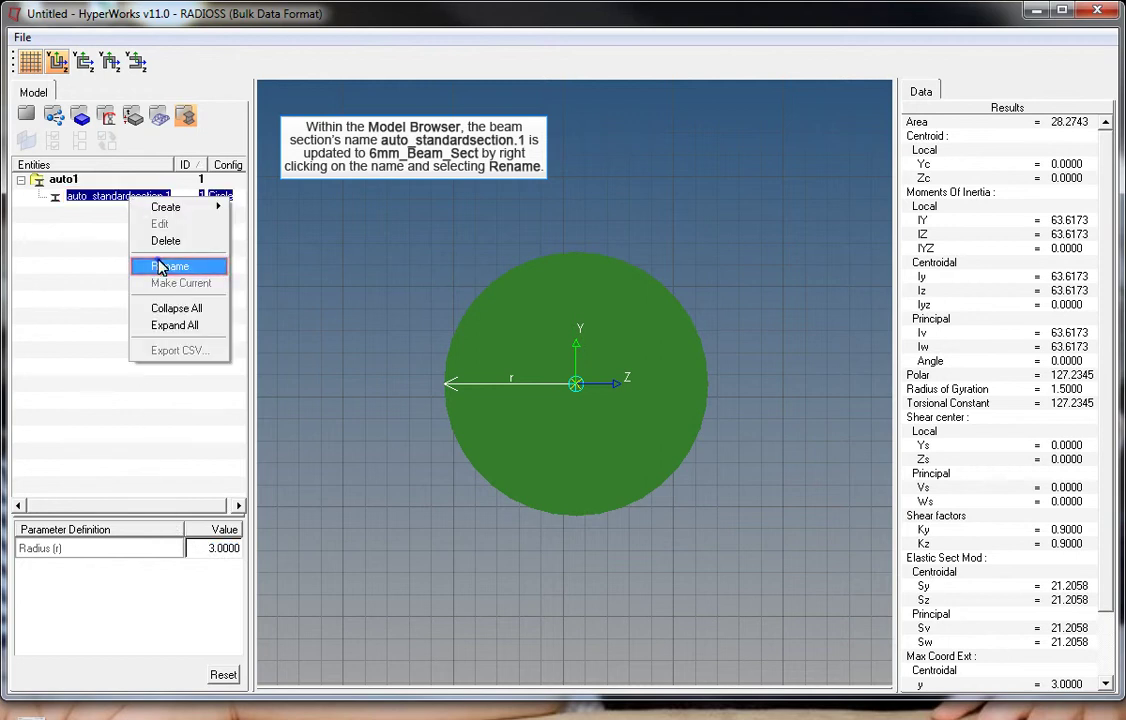
pyautogui.click(160, 266)
pyautogui.write('6mm_Beam_Sect')
pyautogui.press('Return')
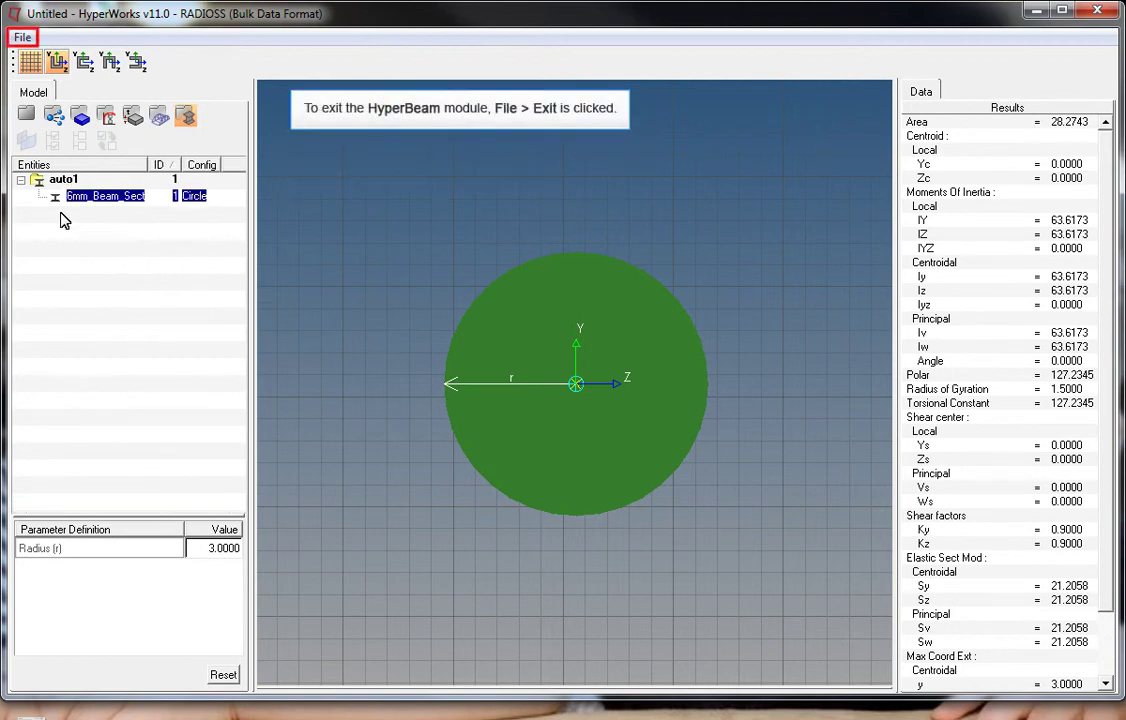
pyautogui.click(21, 37)
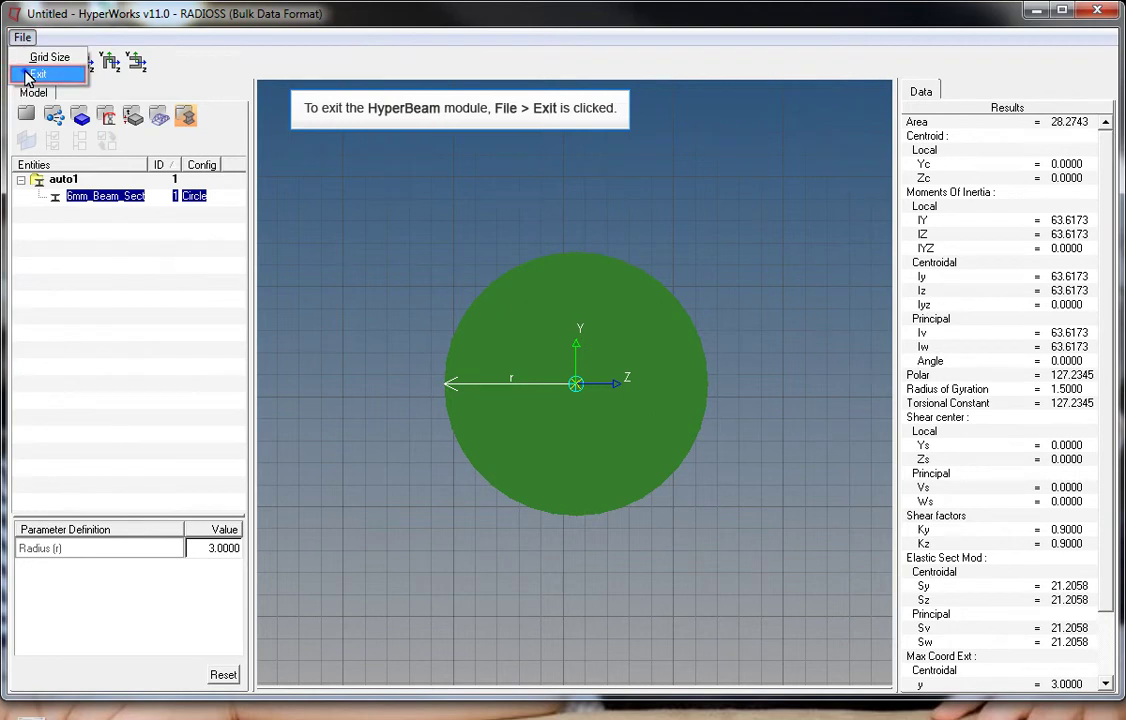
pyautogui.click(32, 74)
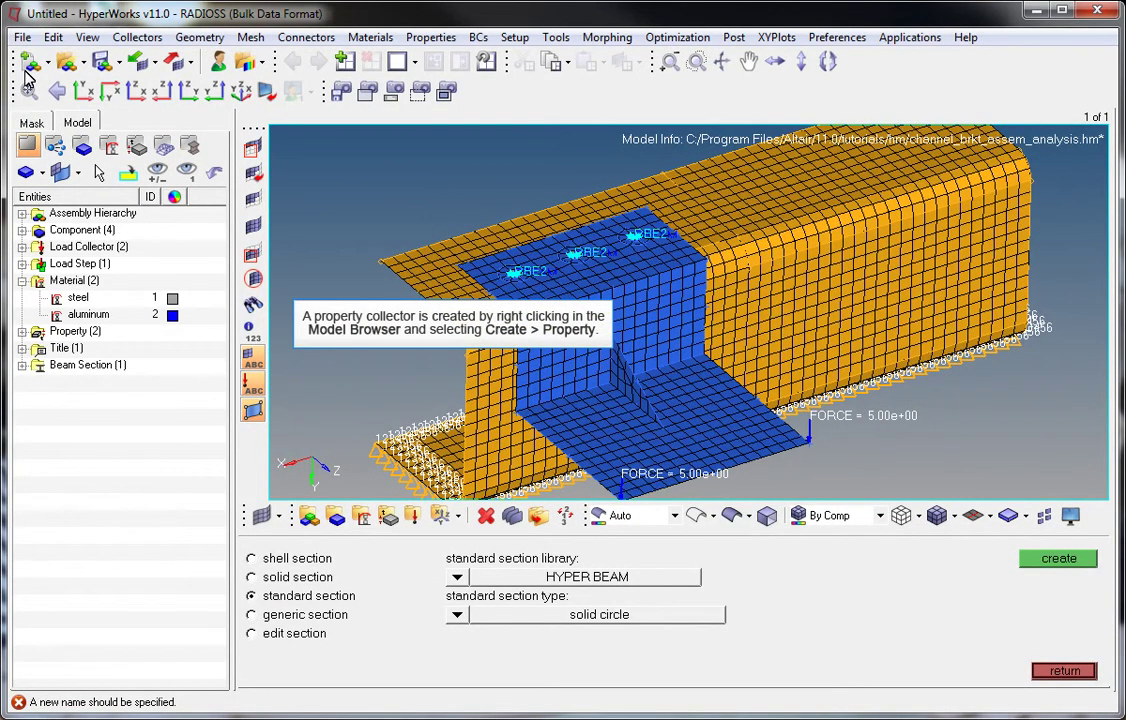
# Create a property named bars_prop with the PBEAM card image and steel as its material, opening its card for editing
pyautogui.rightClick(70, 403)
pyautogui.moveTo(150, 8)
pyautogui.click(222, 176)
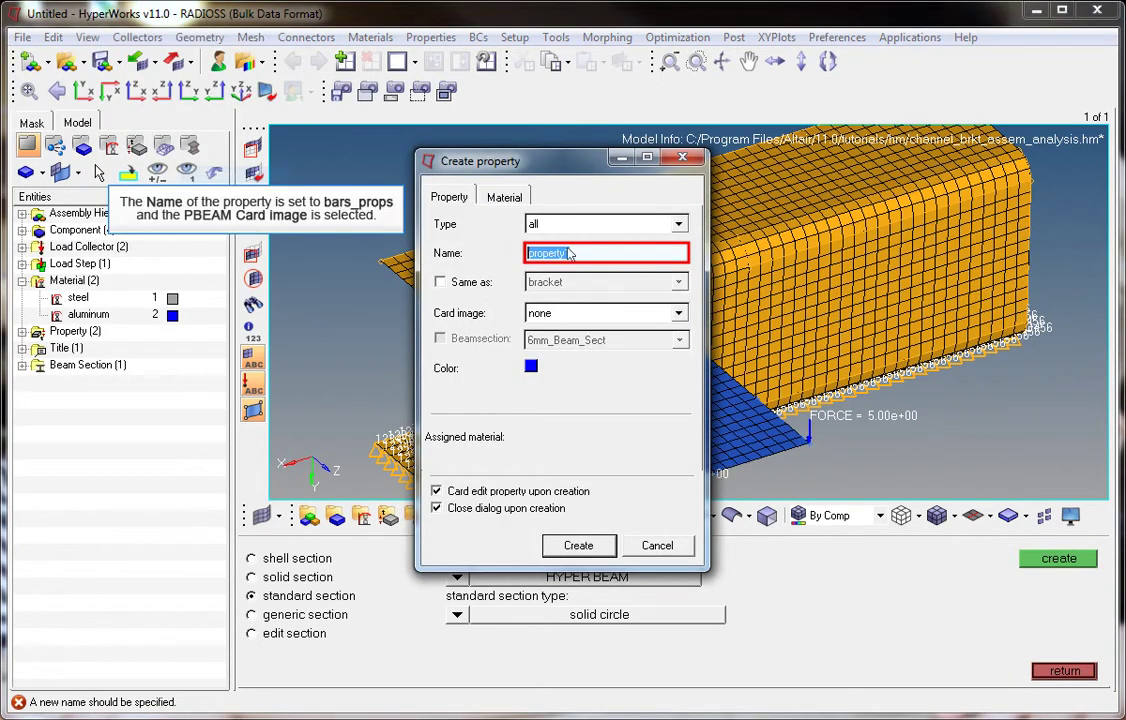
pyautogui.write('bars_p')
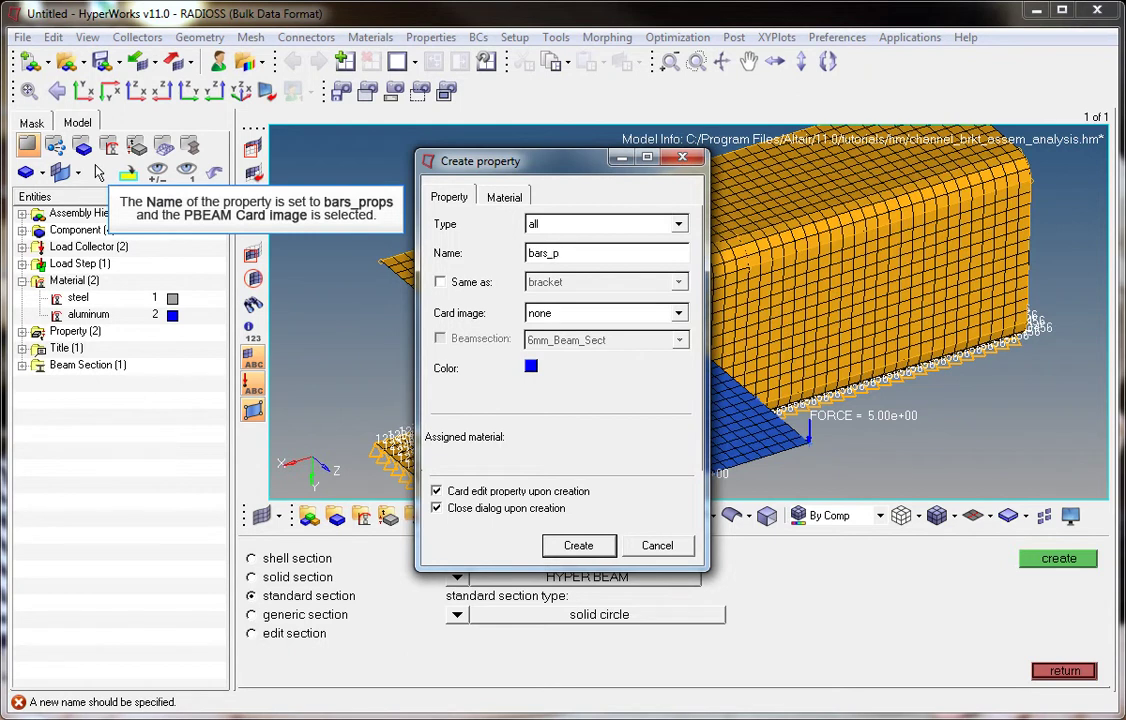
pyautogui.write('rop')
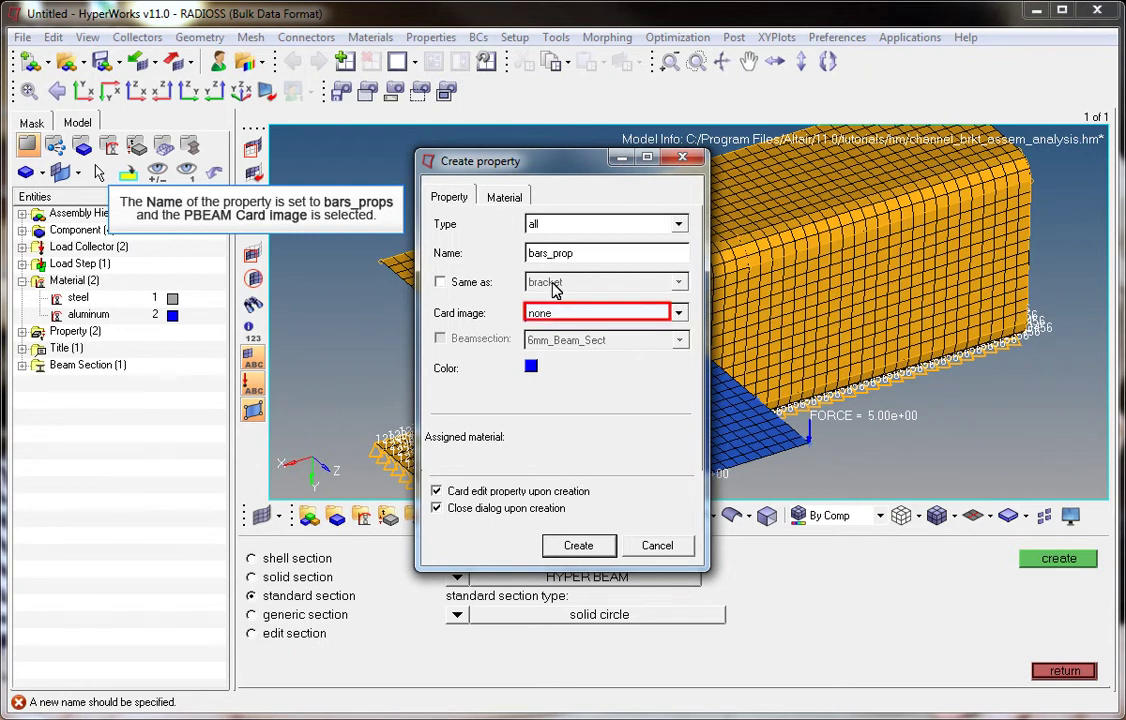
pyautogui.click(553, 314)
pyautogui.click(573, 408)
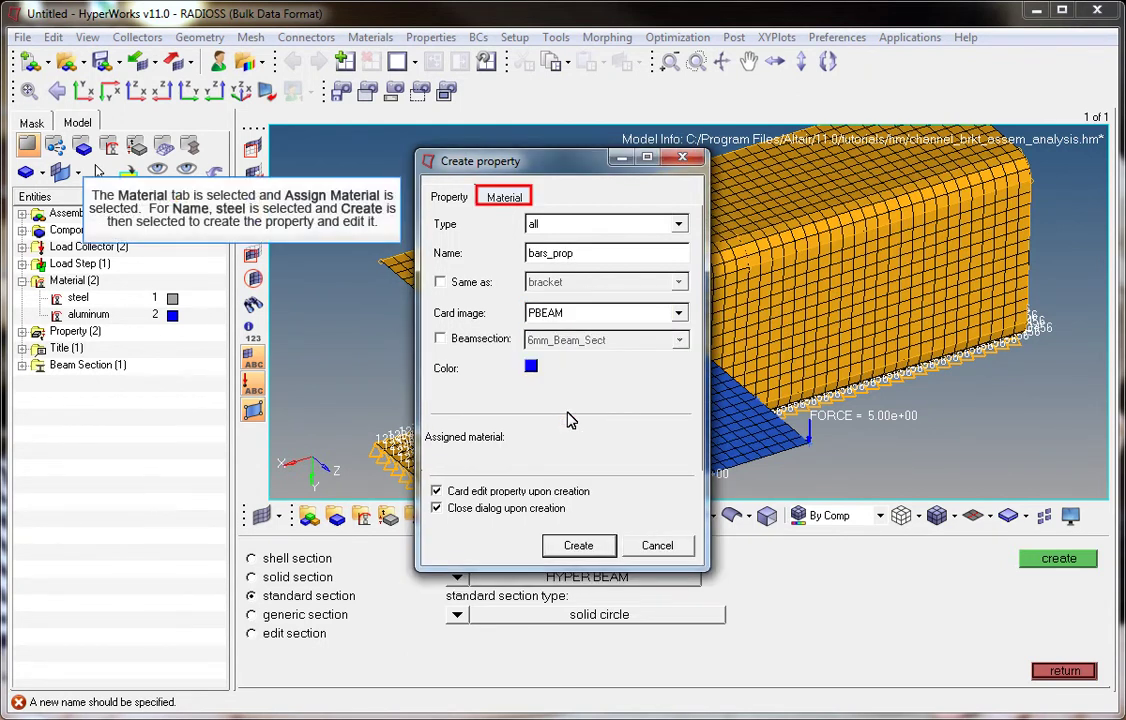
pyautogui.click(515, 197)
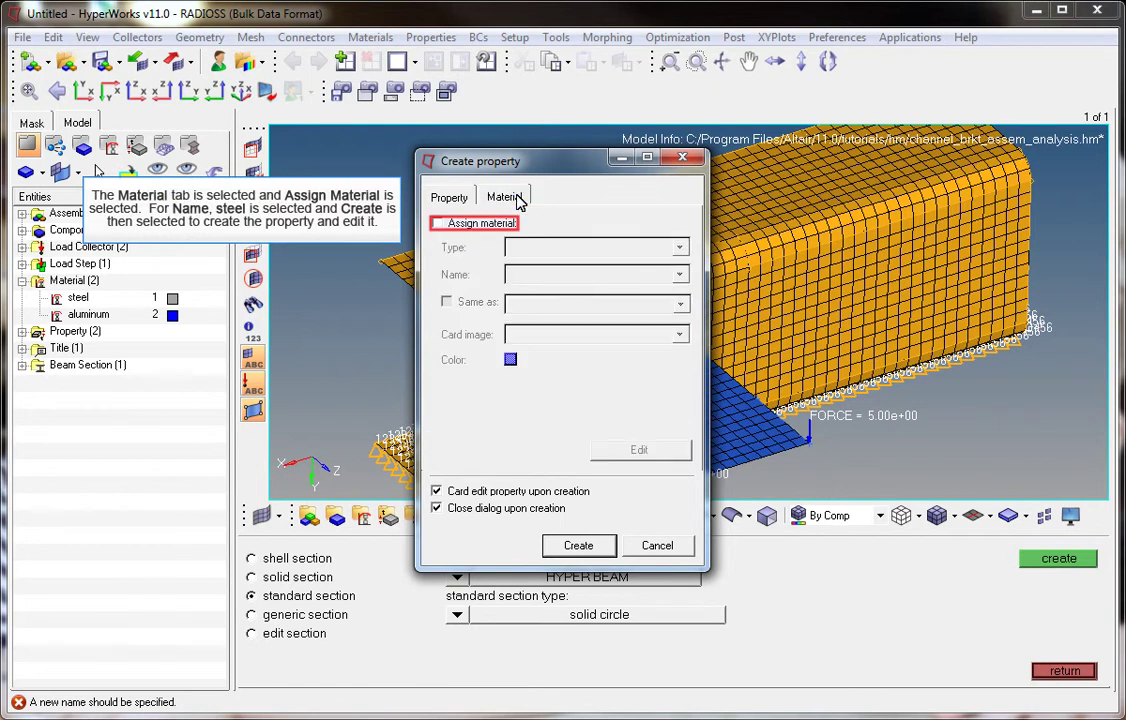
pyautogui.click(492, 224)
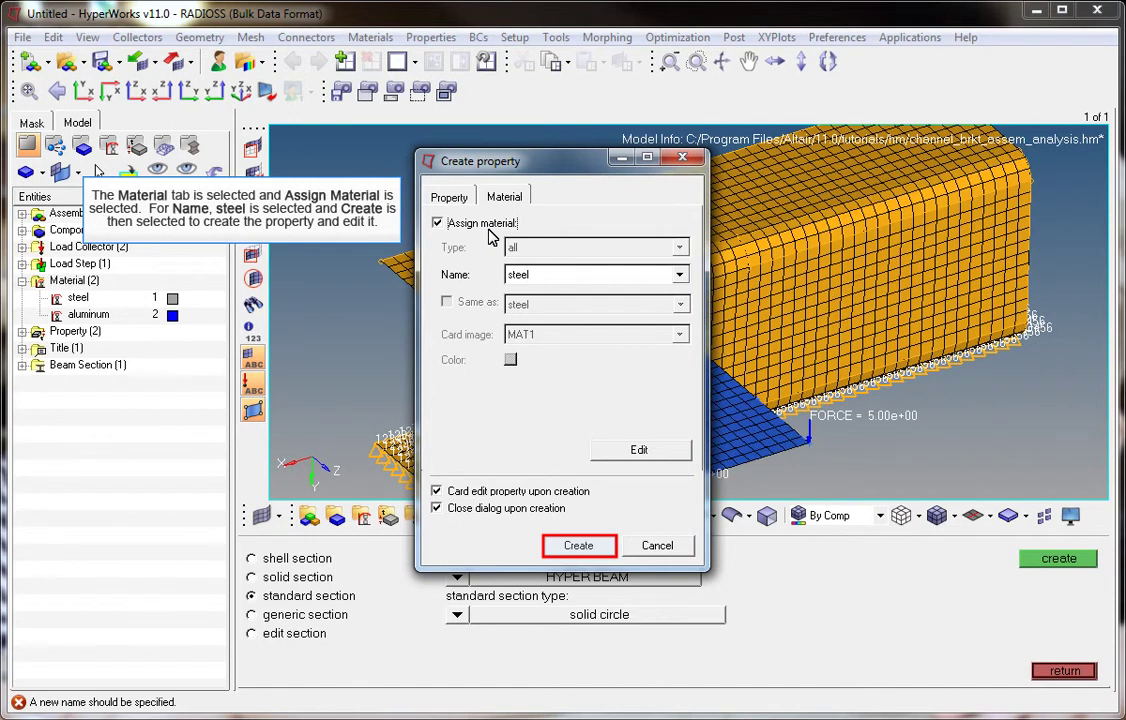
pyautogui.click(578, 545)
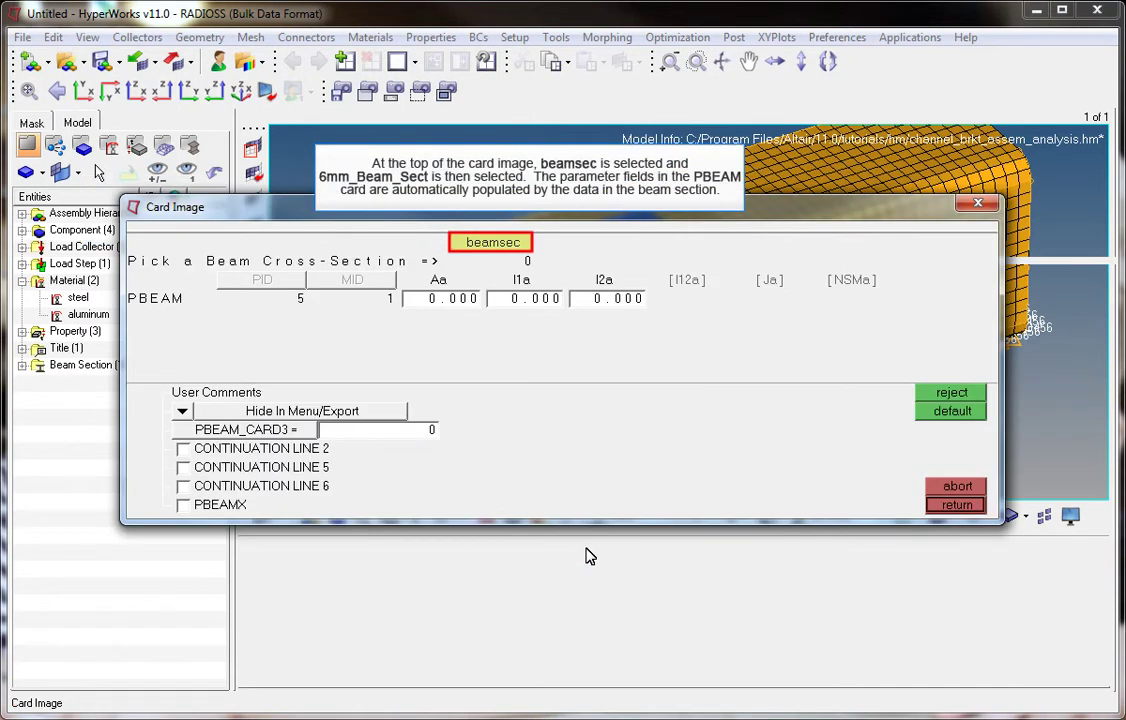
# Fill the PBEAM card of bars_prop from the 6mm_Beam_Sect beam cross-section and close the card
pyautogui.click(512, 246)
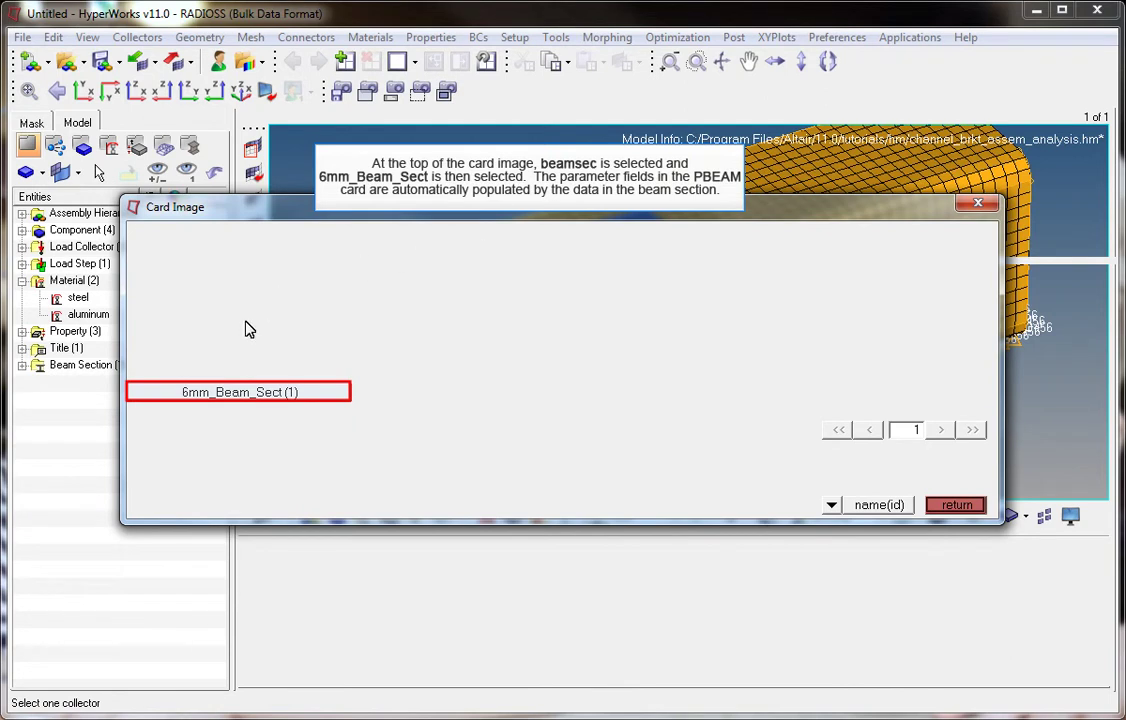
pyautogui.click(226, 394)
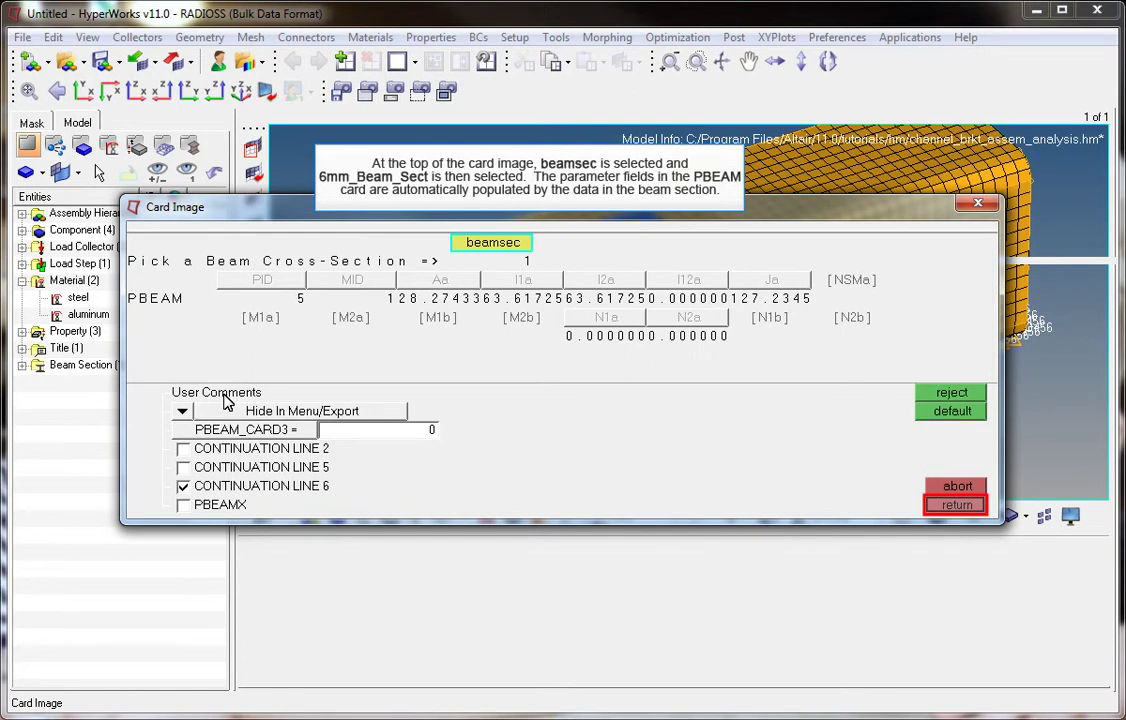
pyautogui.click(957, 506)
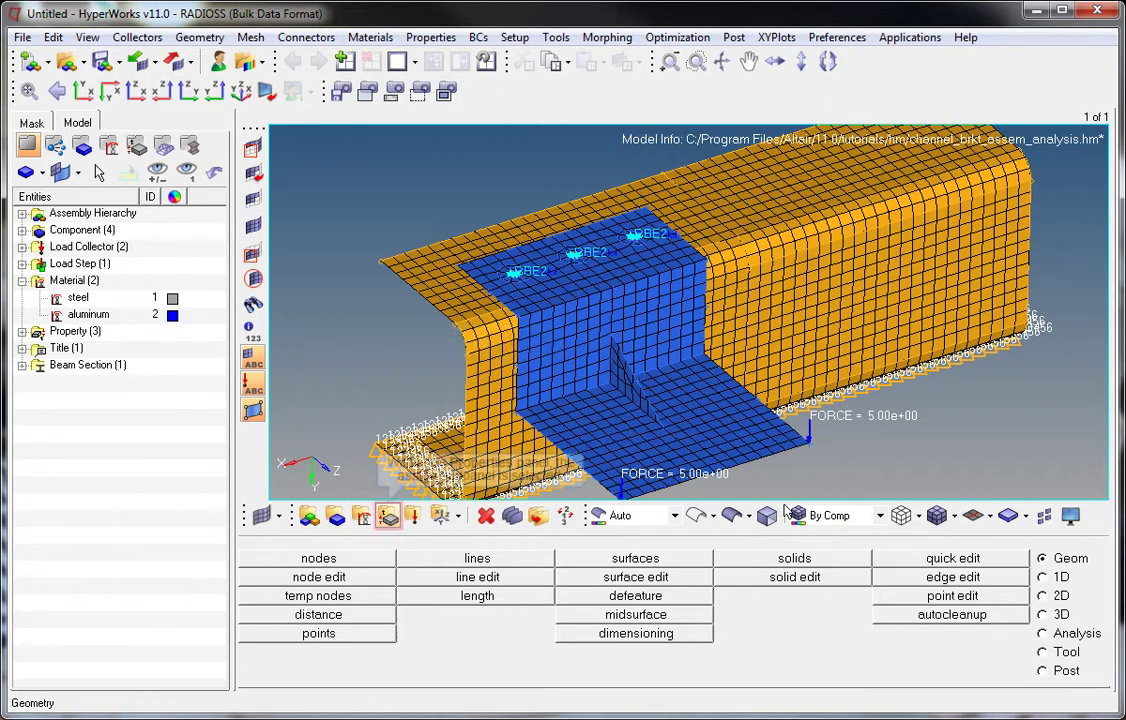
# Assign the 1D property bars_prop directly to all elements in the bolts component
pyautogui.click(390, 516)
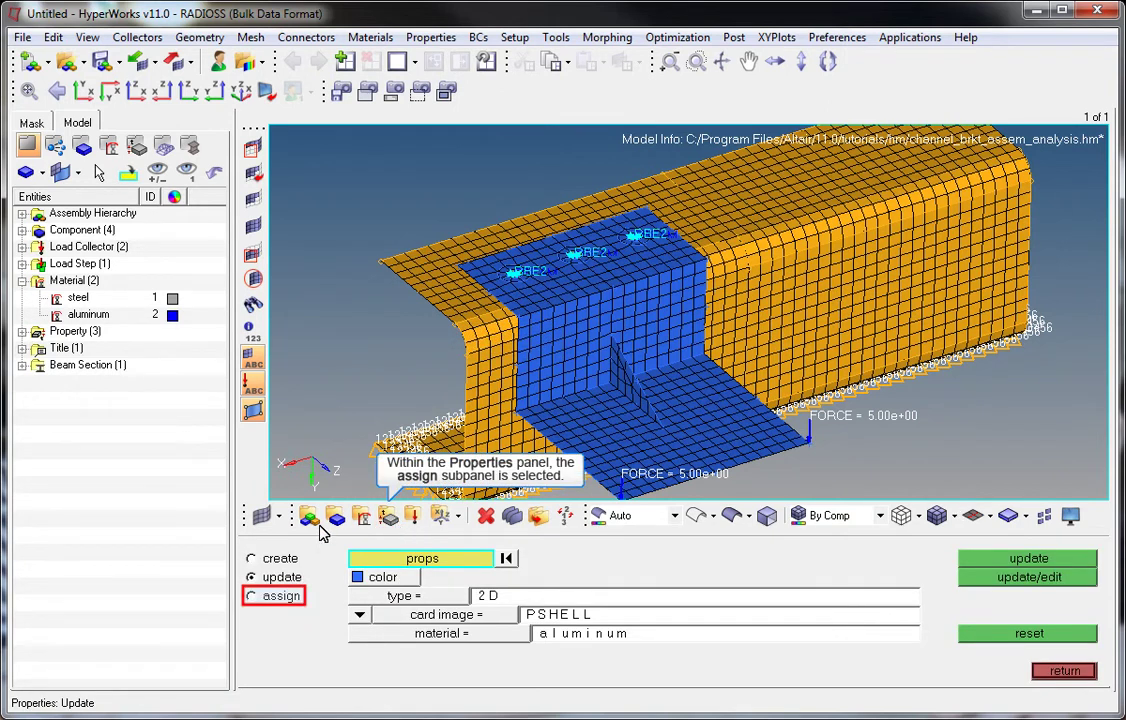
pyautogui.click(258, 597)
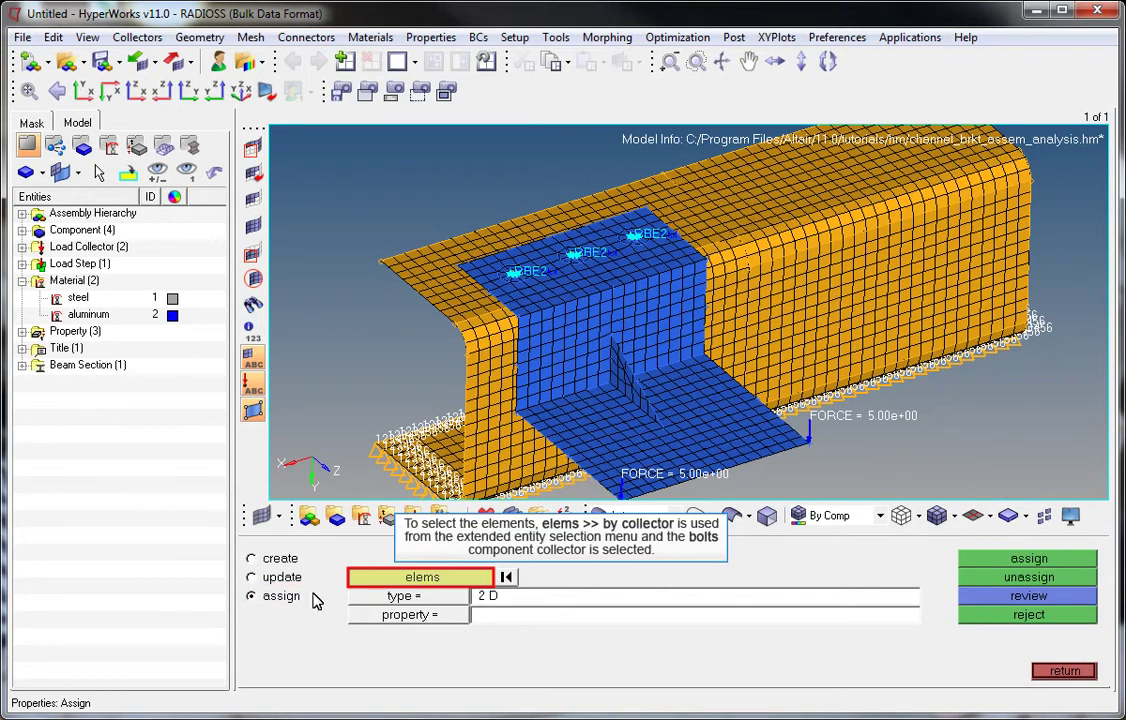
pyautogui.click(452, 579)
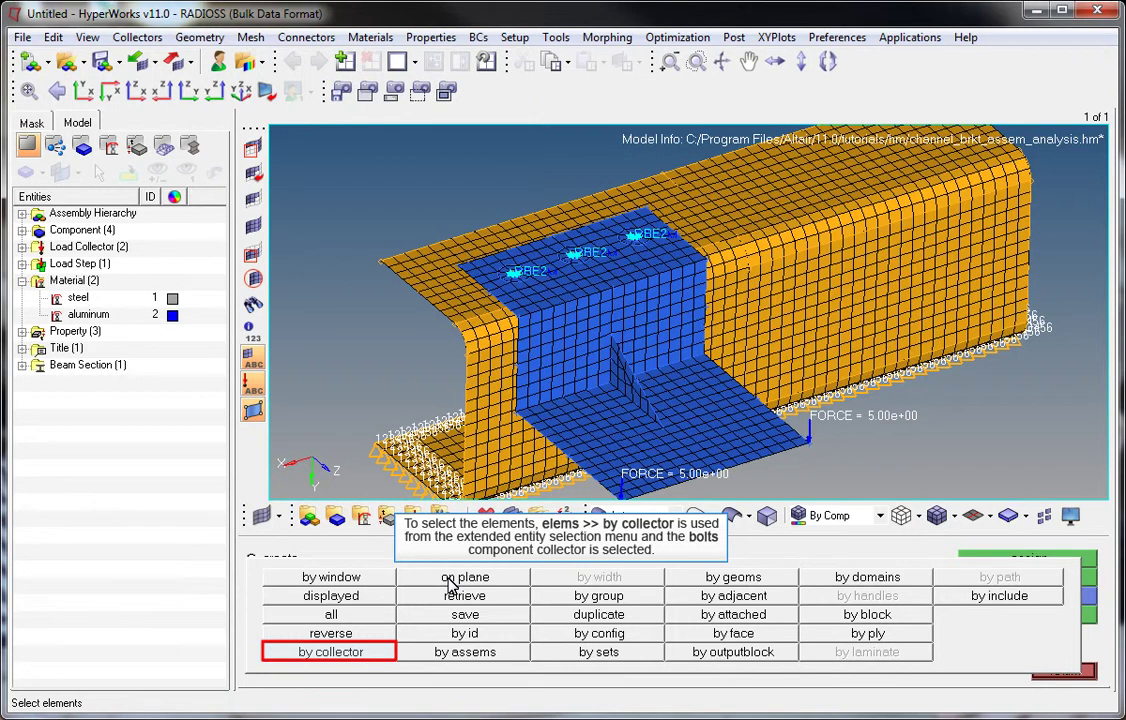
pyautogui.click(355, 655)
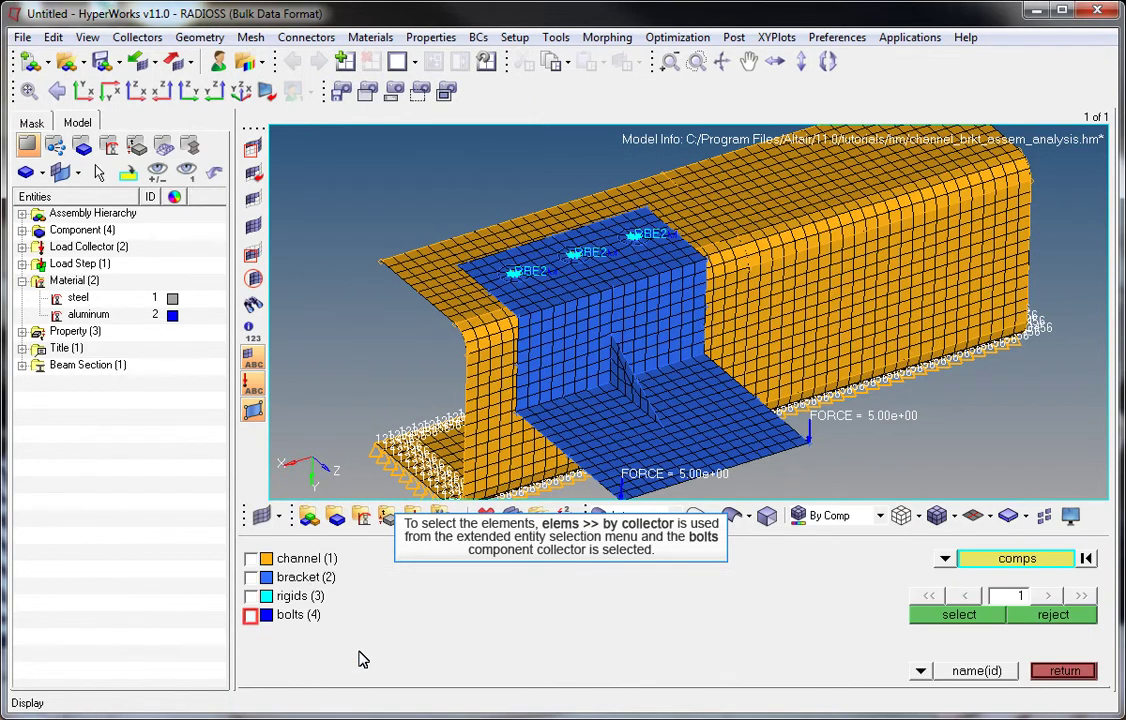
pyautogui.click(266, 615)
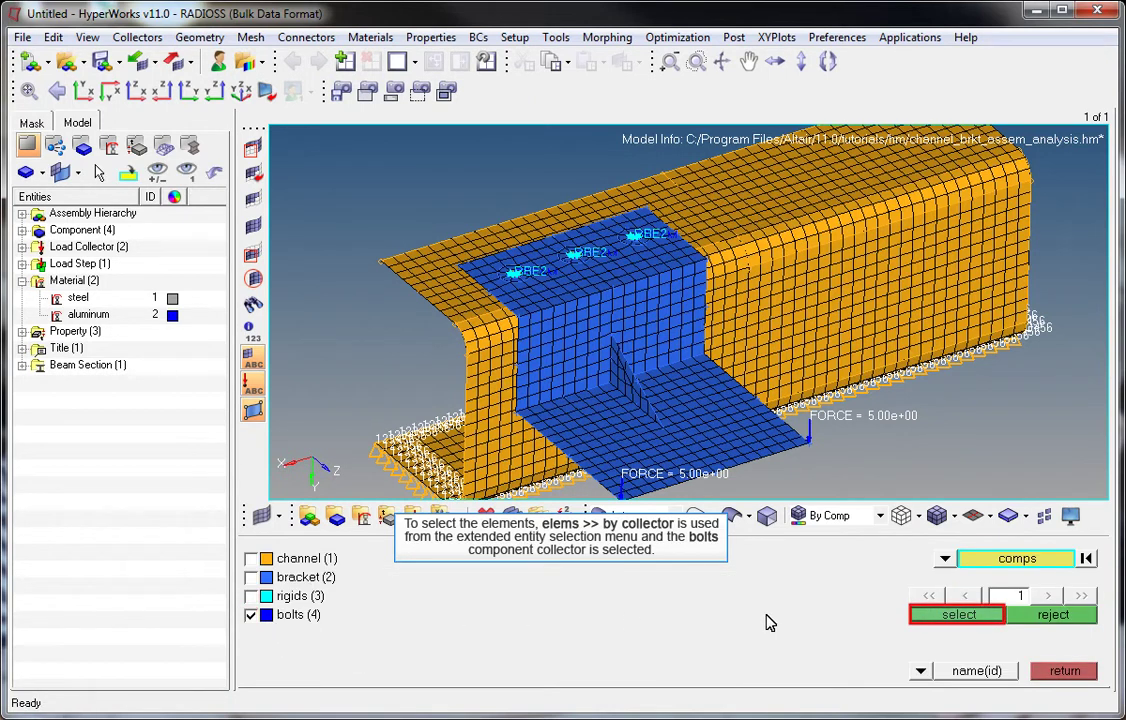
pyautogui.click(922, 617)
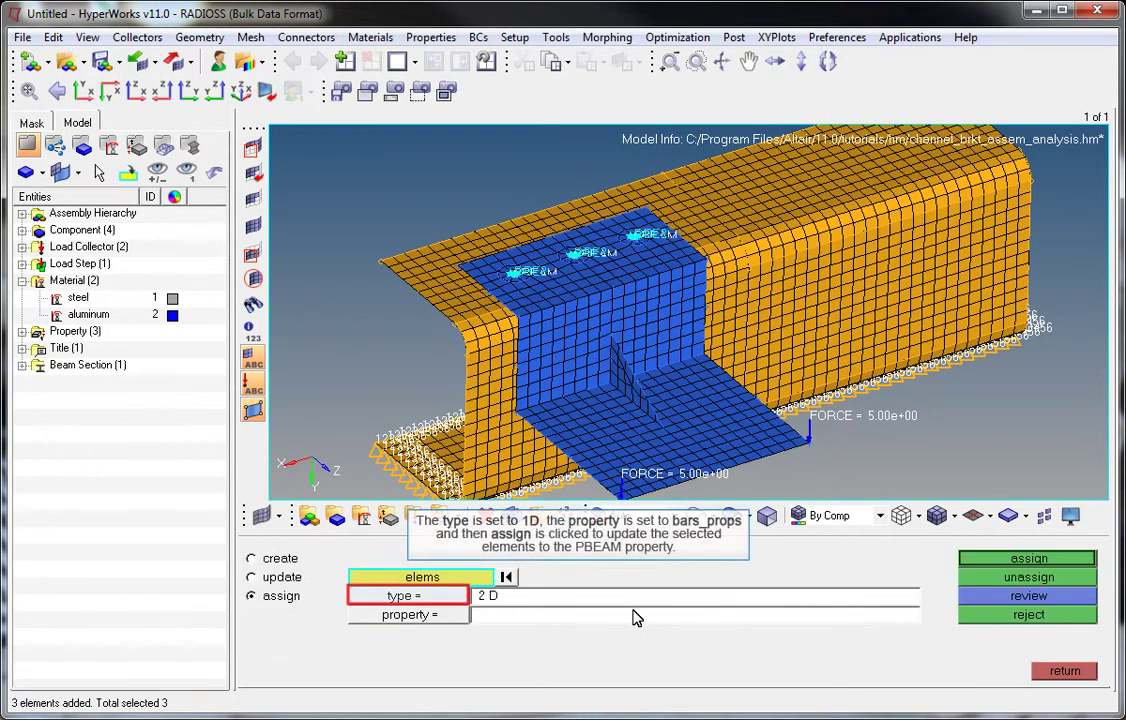
pyautogui.click(425, 599)
pyautogui.click(400, 635)
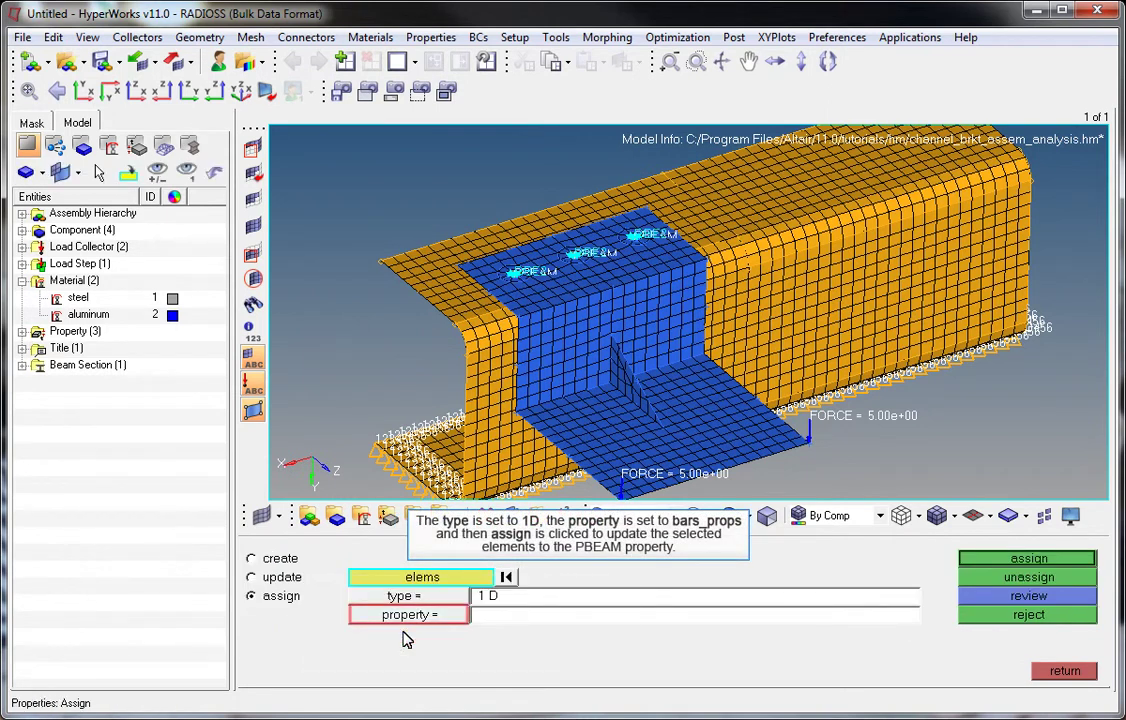
pyautogui.click(438, 617)
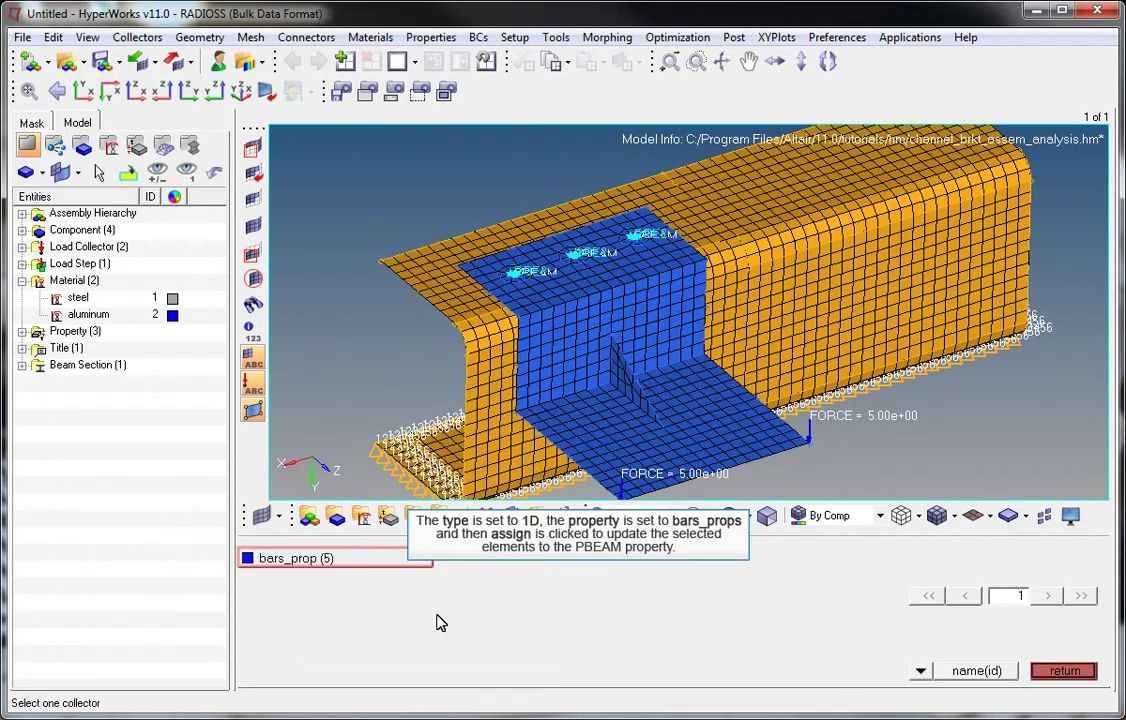
pyautogui.click(363, 562)
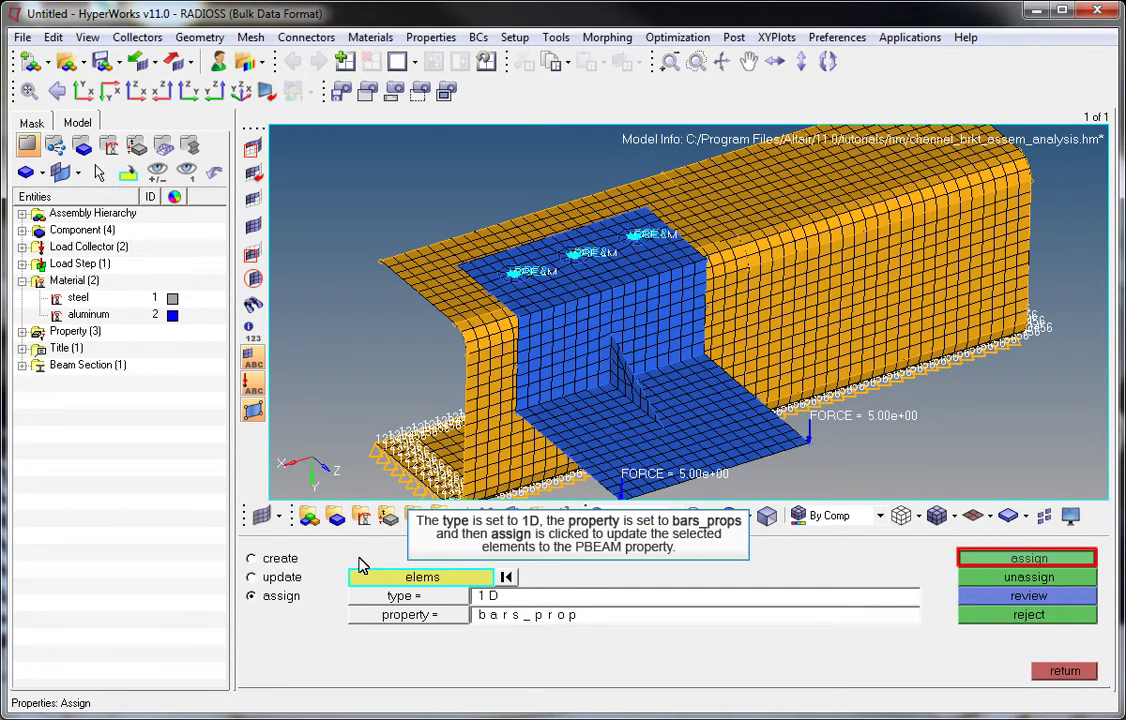
pyautogui.click(1052, 562)
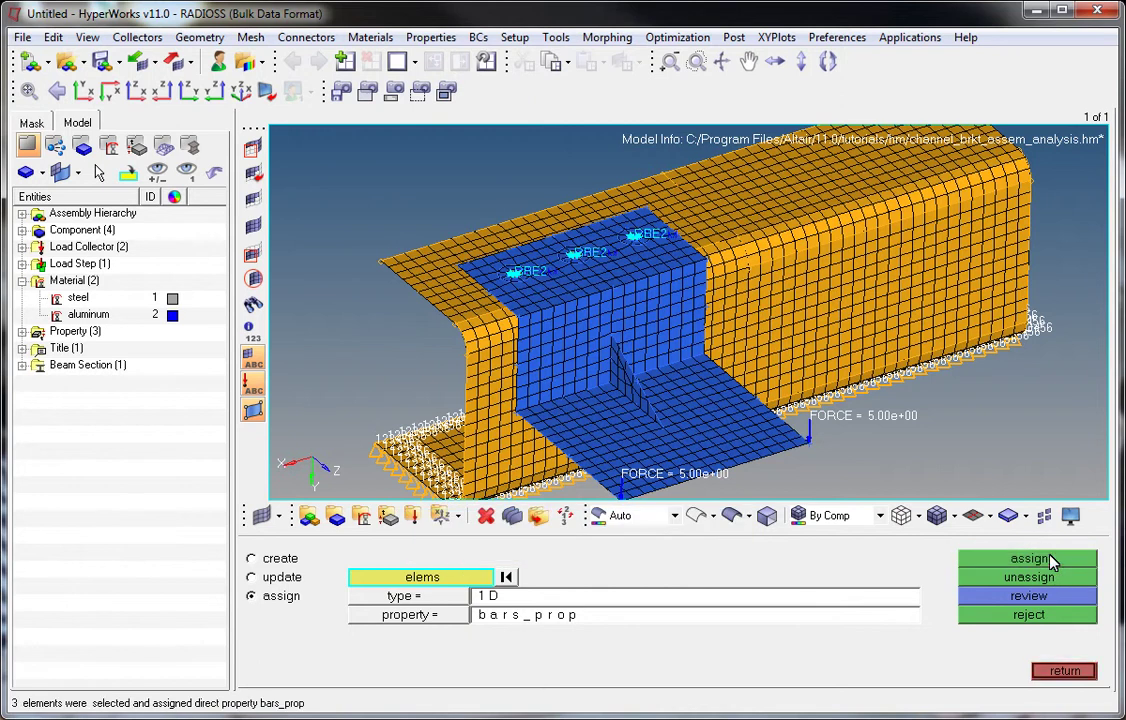
pyautogui.click(1063, 670)
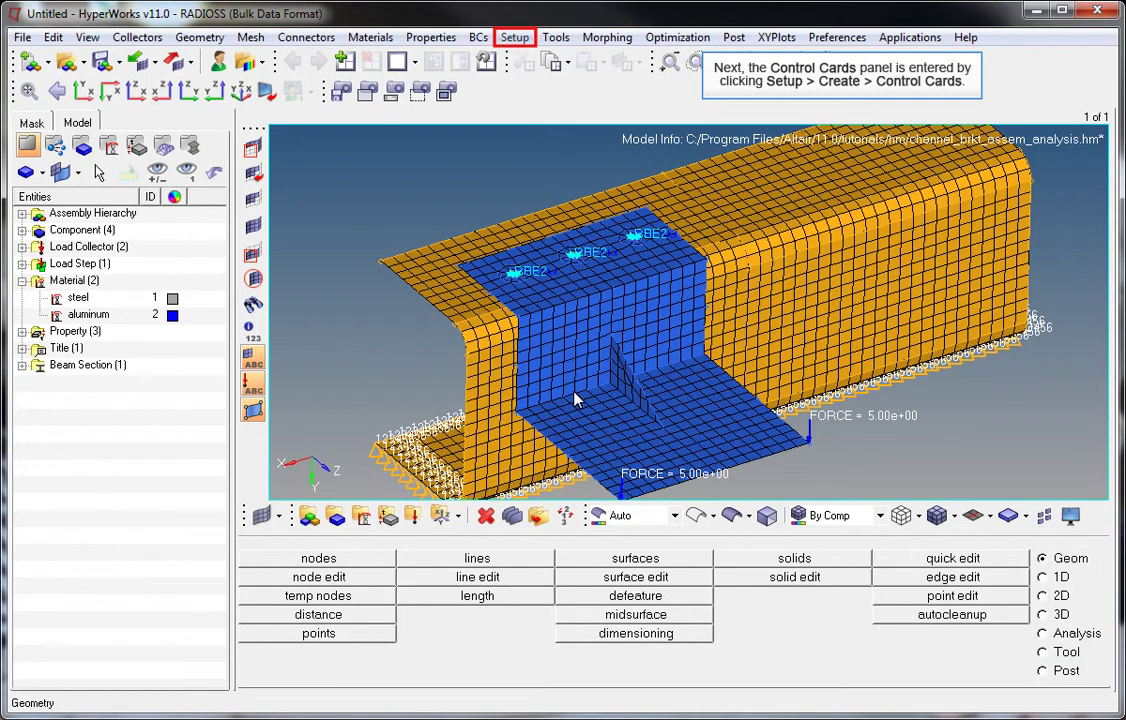
# Create a FORMAT control card with number_of_formats set to 2, keeping H3D as the first format and setting the second to HM
pyautogui.click(514, 38)
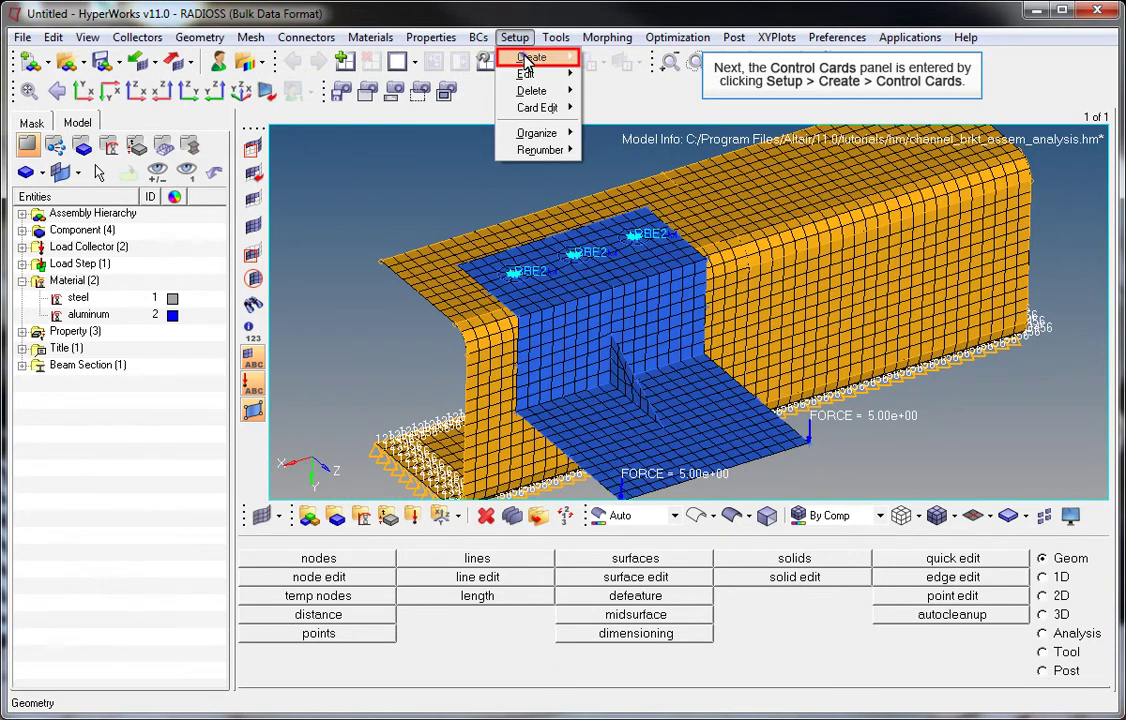
pyautogui.moveTo(530, 58)
pyautogui.click(600, 56)
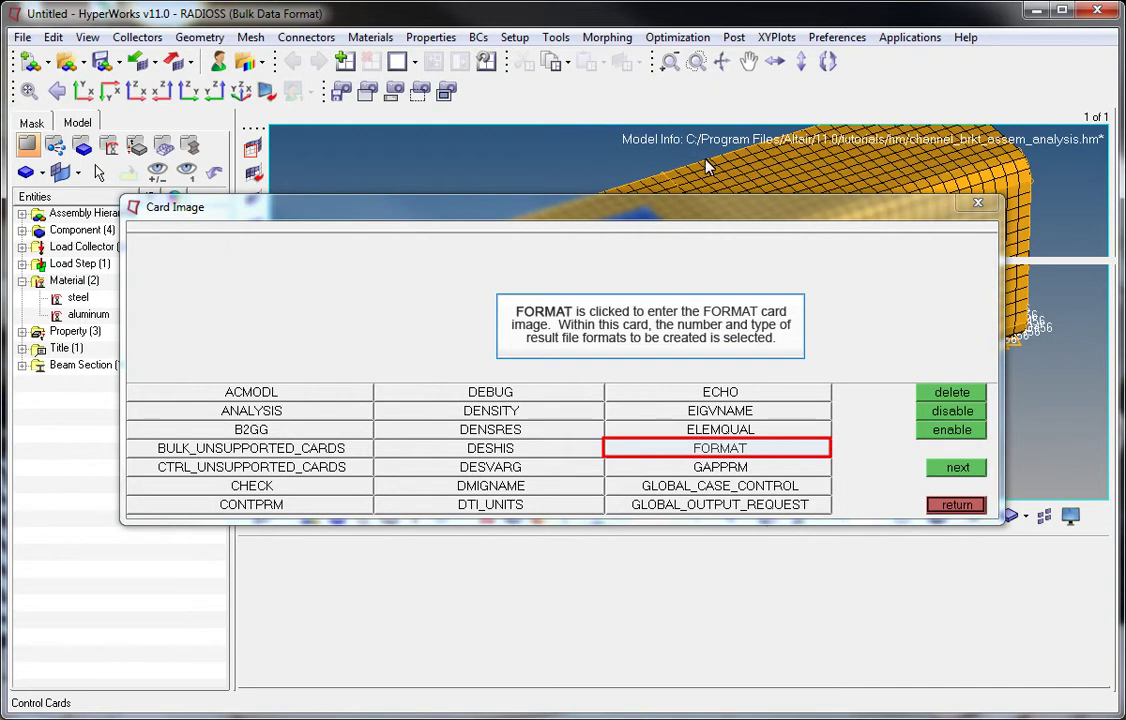
pyautogui.click(740, 448)
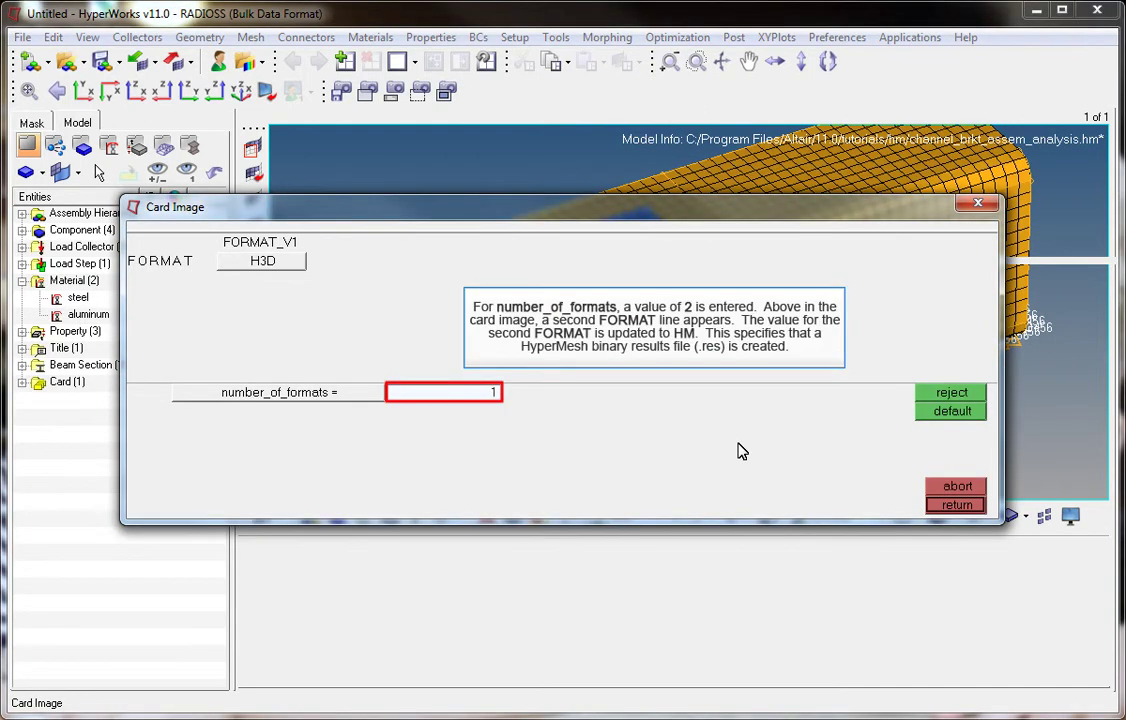
pyautogui.click(495, 393)
pyautogui.write('2')
pyautogui.press('Return')
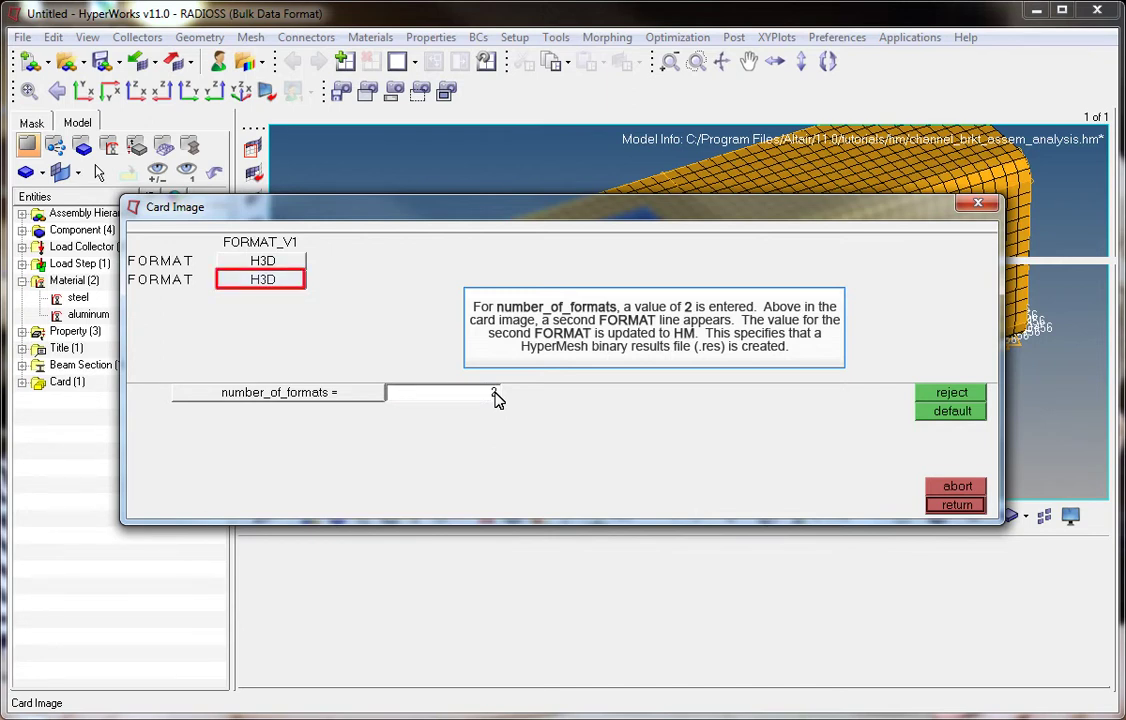
pyautogui.click(290, 283)
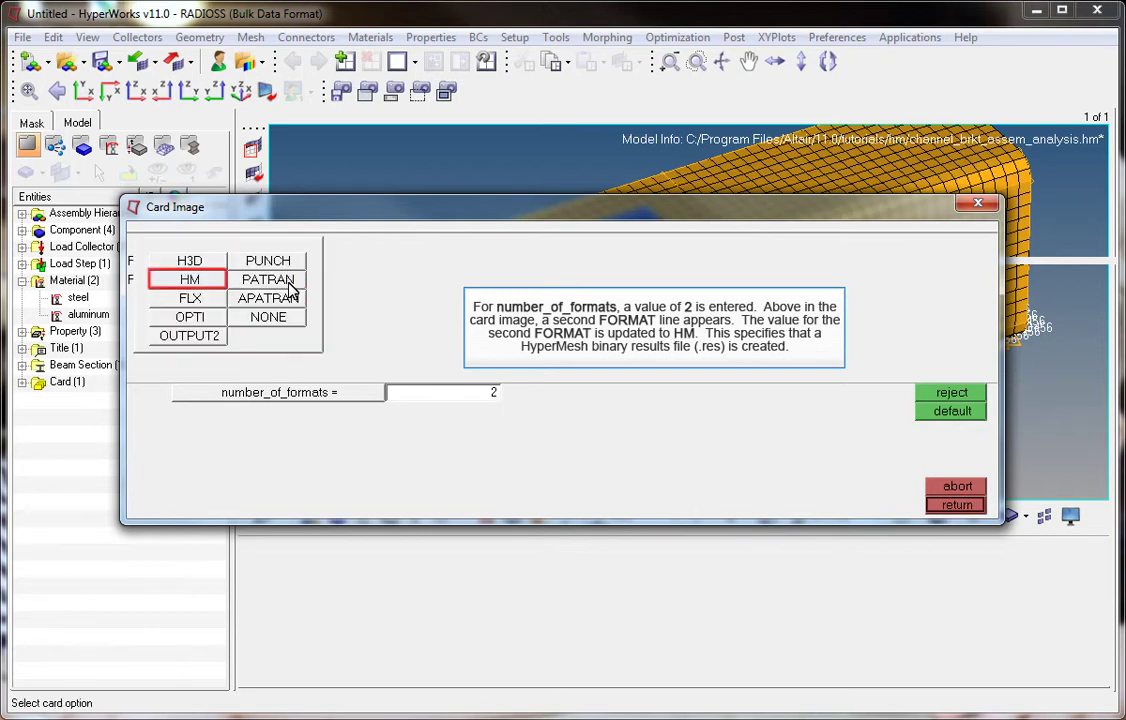
pyautogui.click(192, 282)
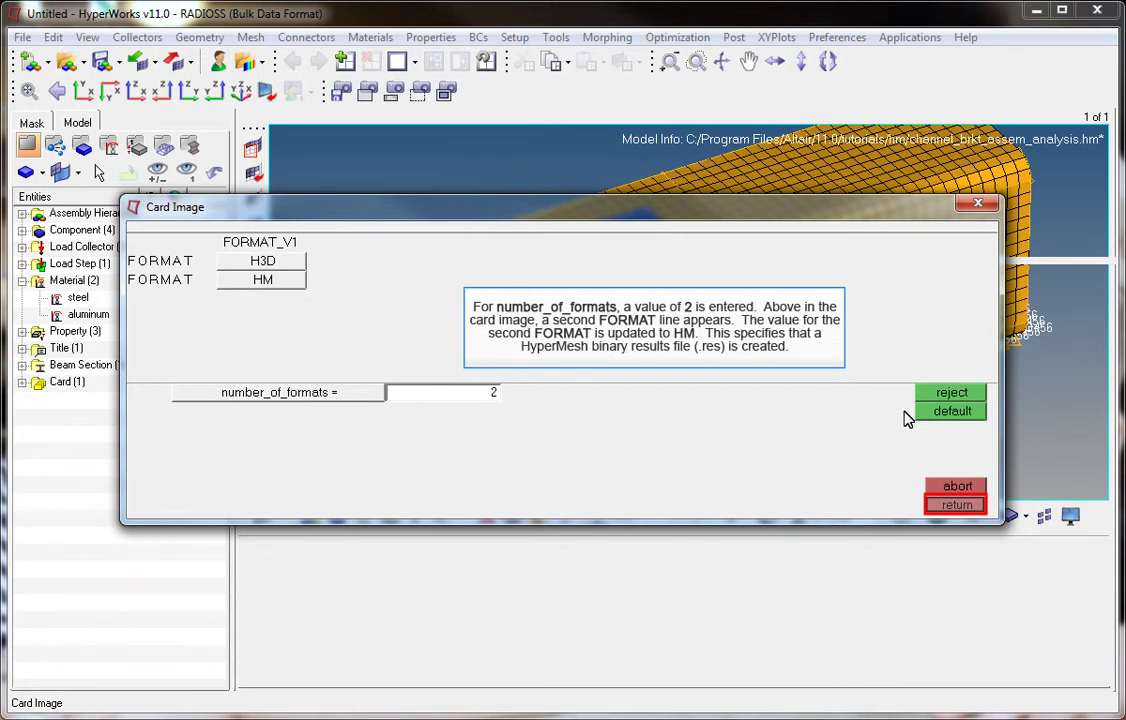
pyautogui.click(955, 505)
pyautogui.click(955, 505)
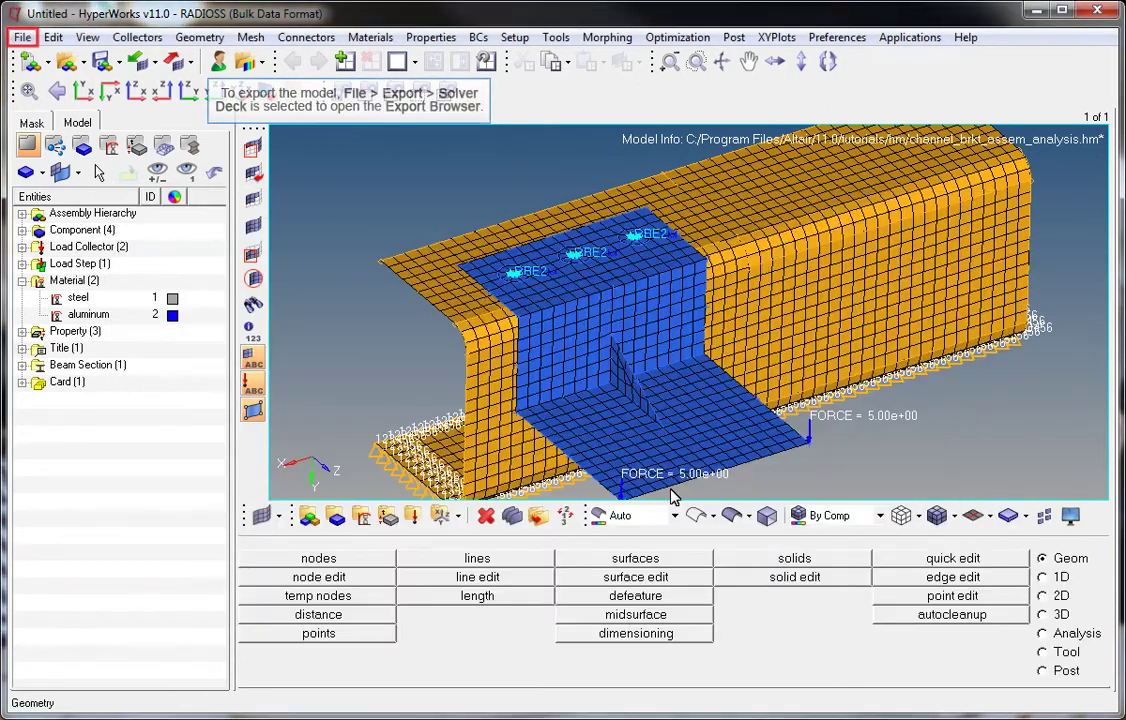
# Export the model as a RADIOSS solver deck named channel_brkt_axxem_loading.fem in the work folder
pyautogui.click(21, 38)
pyautogui.moveTo(78, 292)
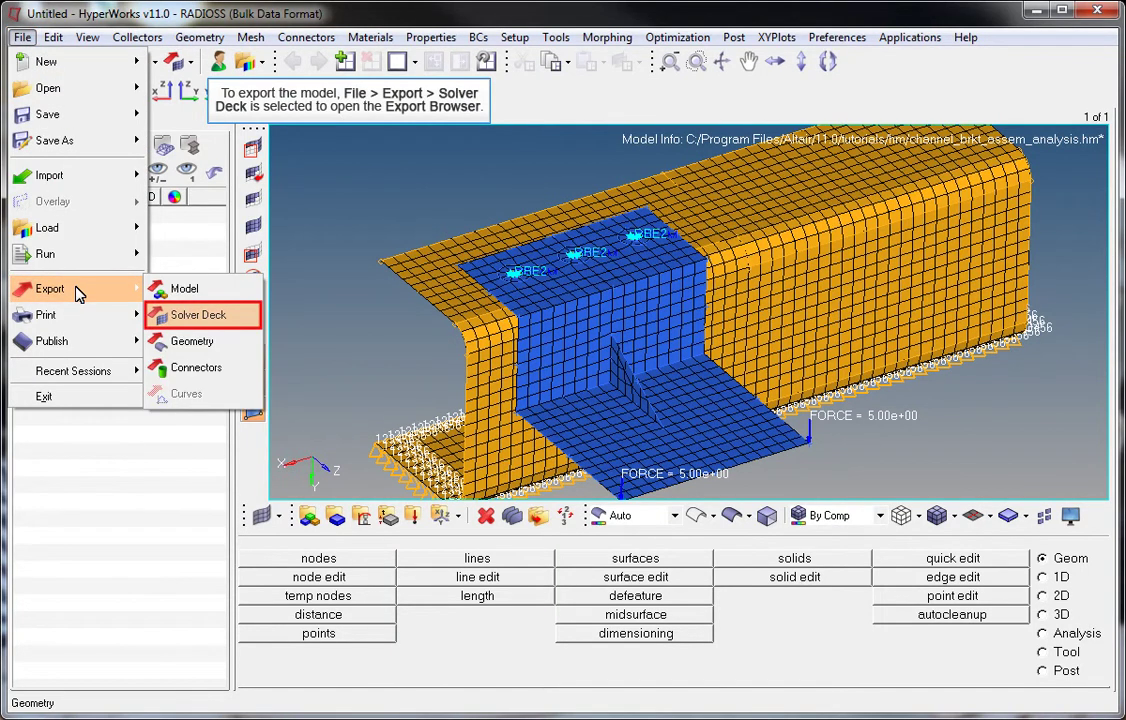
pyautogui.click(200, 317)
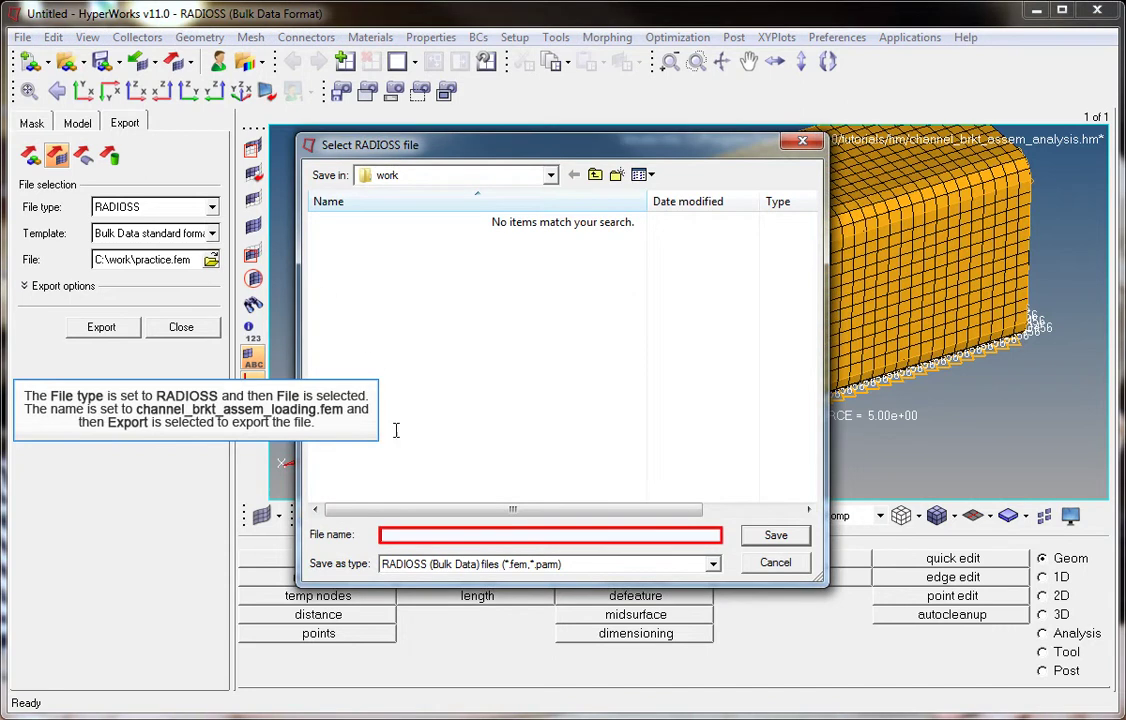
pyautogui.write('channel')
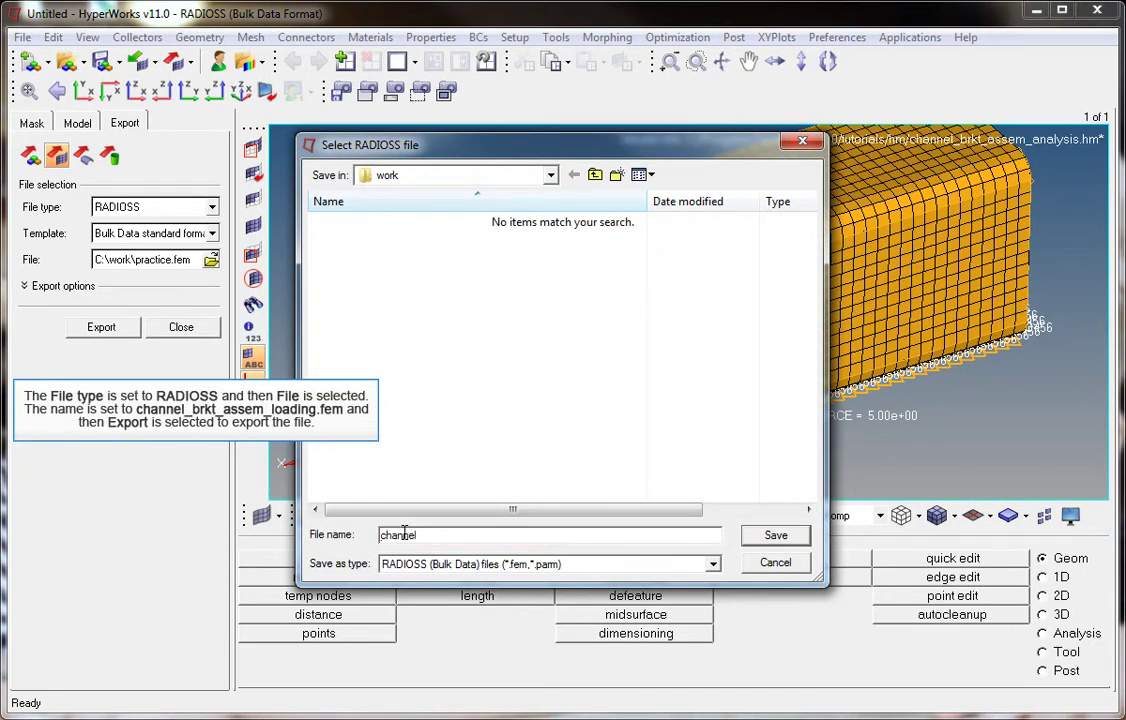
pyautogui.write('_brkt_assem_loading.fem')
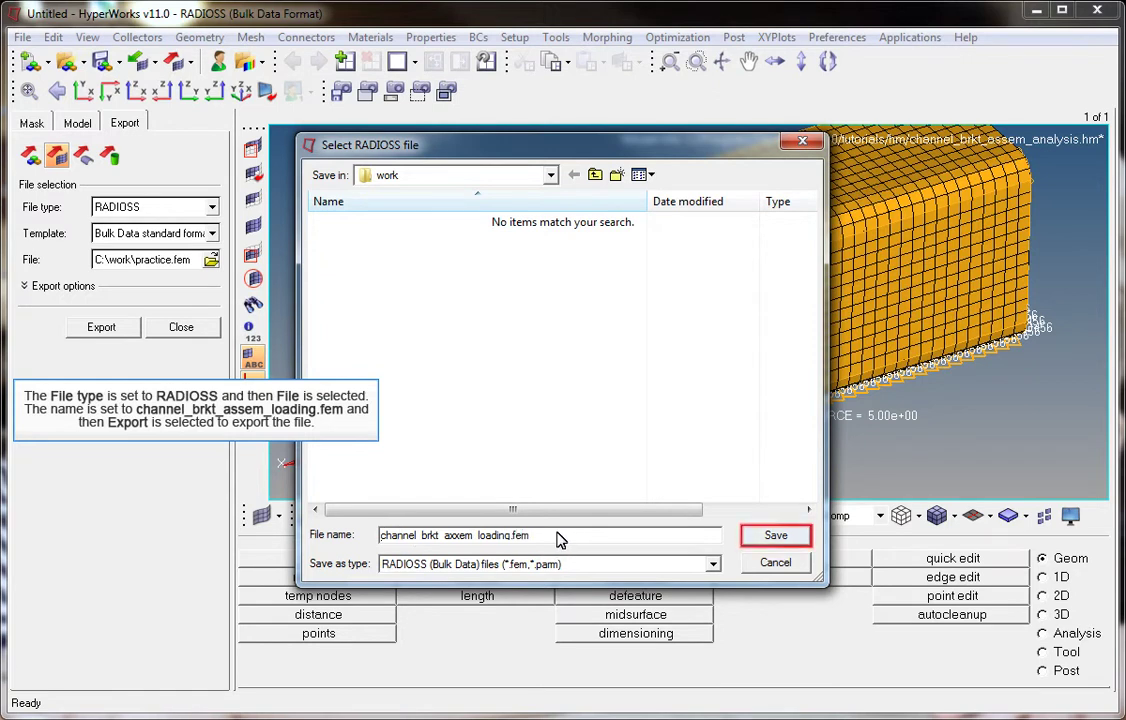
pyautogui.click(776, 536)
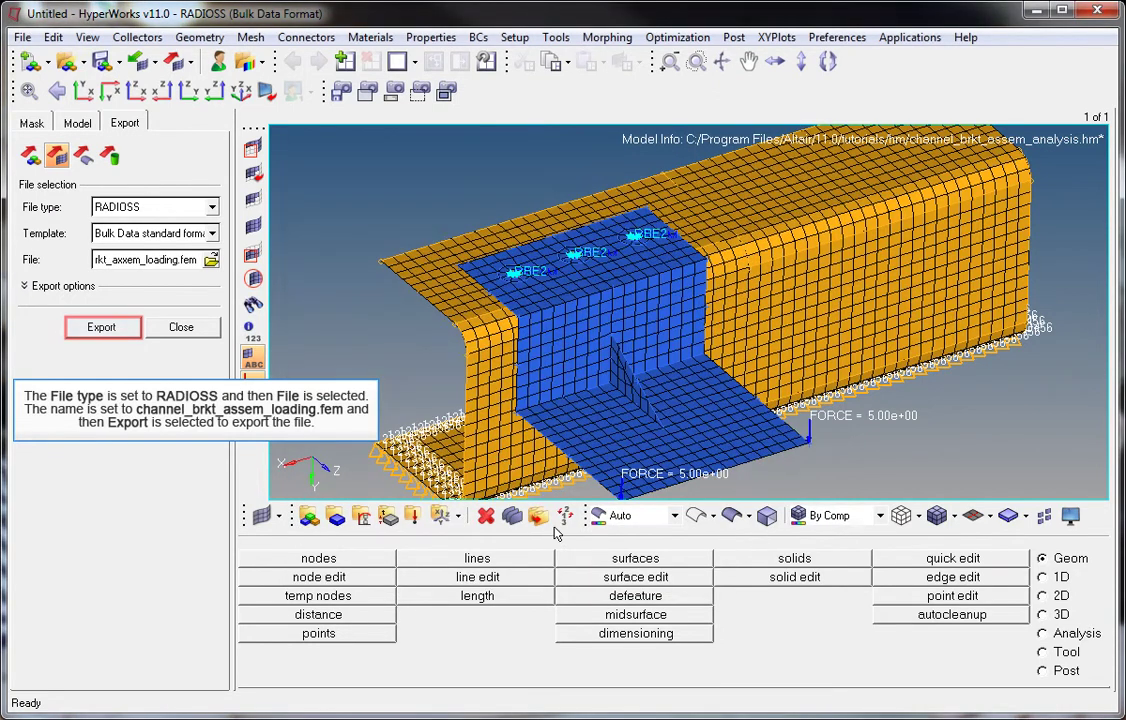
pyautogui.click(104, 328)
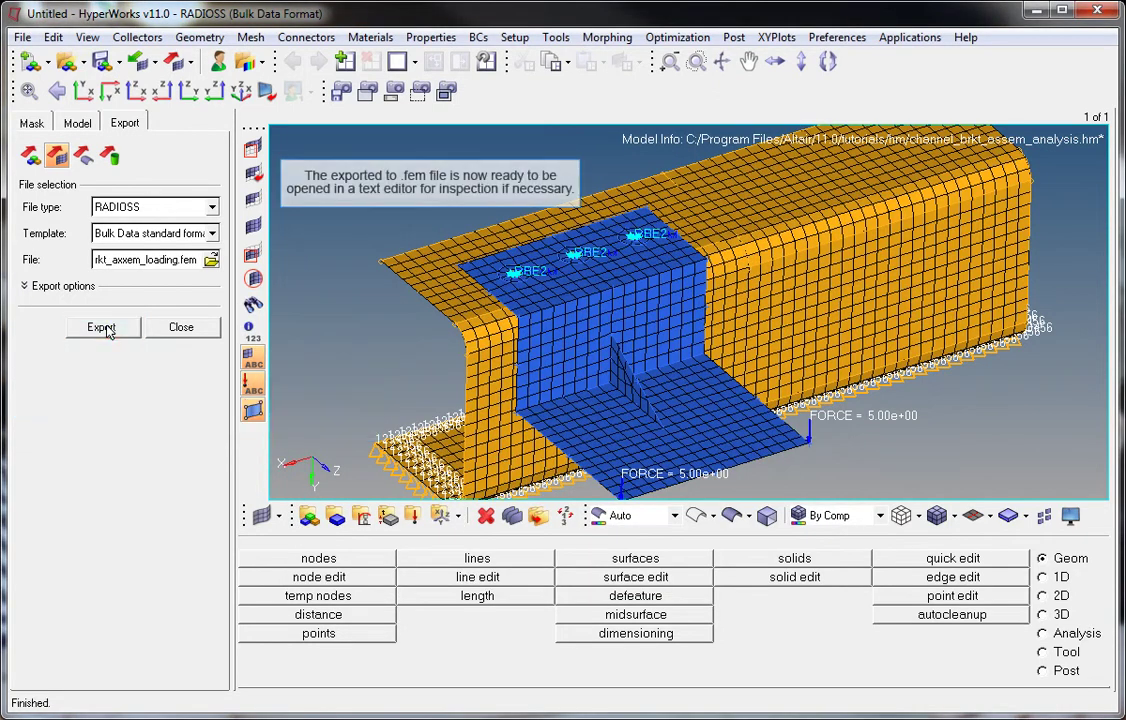